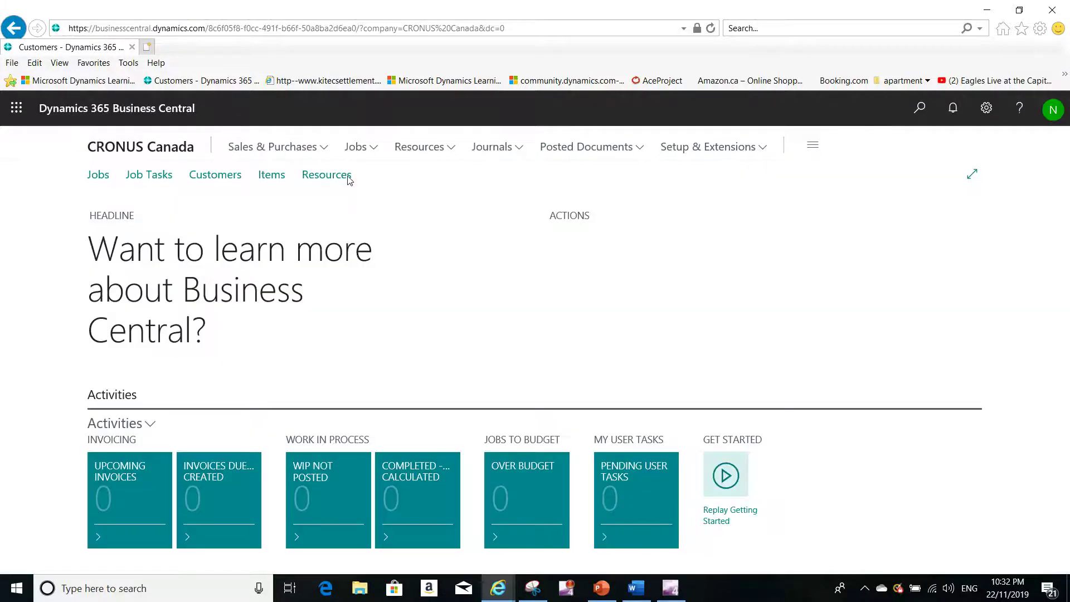
- Search for "change lo" and open the Change Log Setup page
{"action": "left_click", "coordinate": [919, 108]}
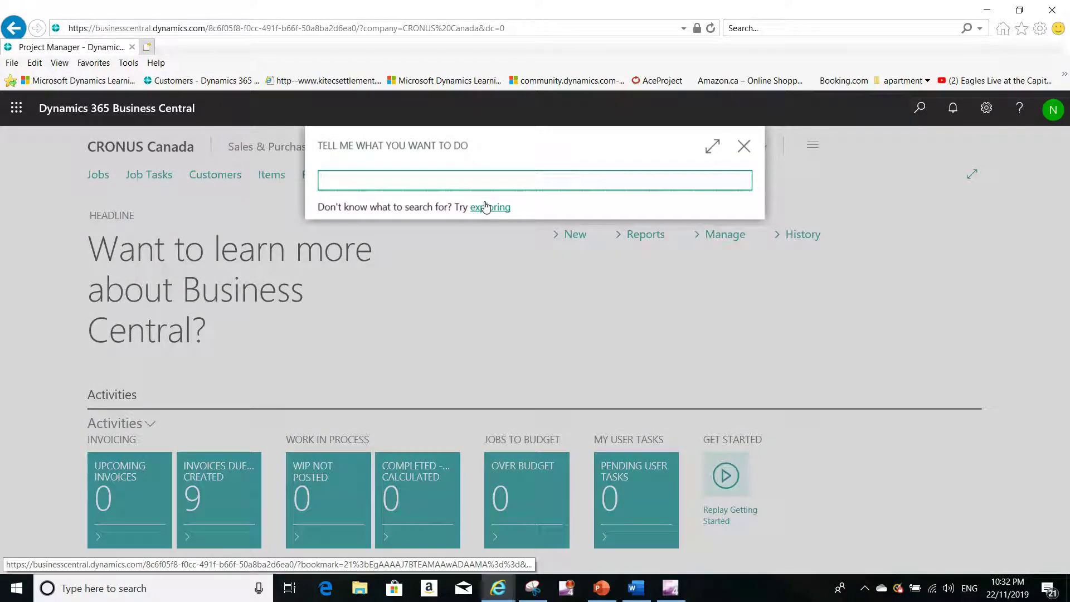
{"action": "type", "text": "change"}
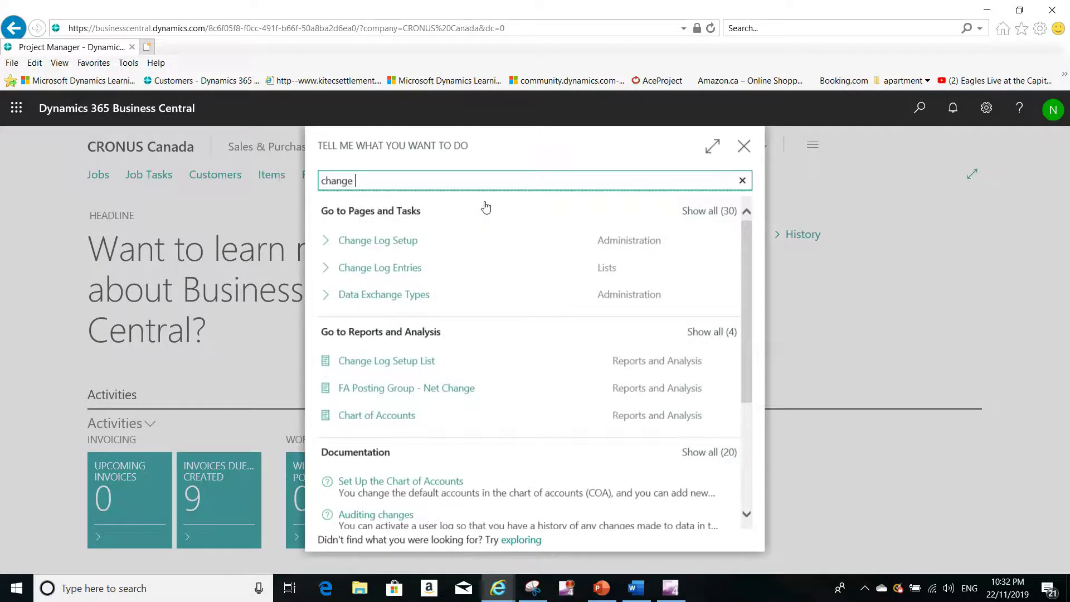
{"action": "type", "text": " lo"}
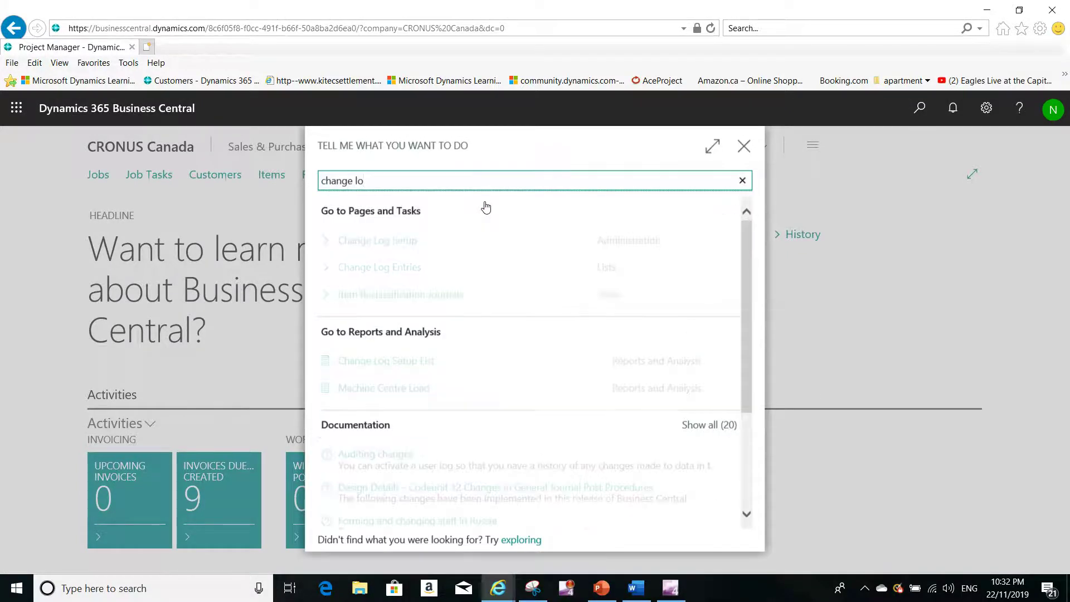
{"action": "left_click", "coordinate": [407, 240]}
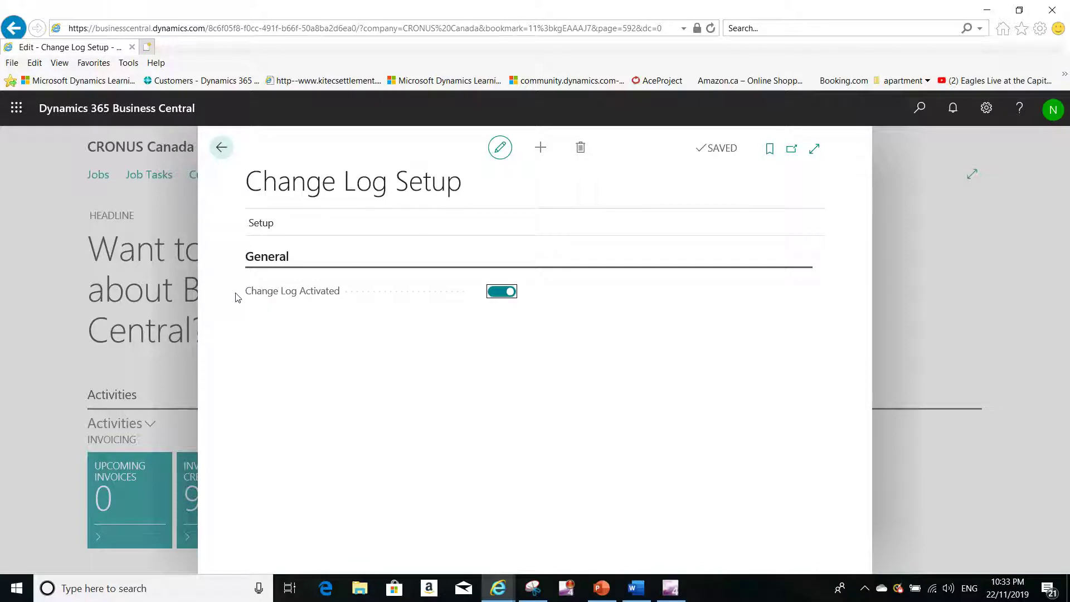
- Open the table list of the change log setup and go to its first entry, Payment Terms
{"action": "mouse_move", "coordinate": [290, 300]}
{"action": "left_click", "coordinate": [265, 225]}
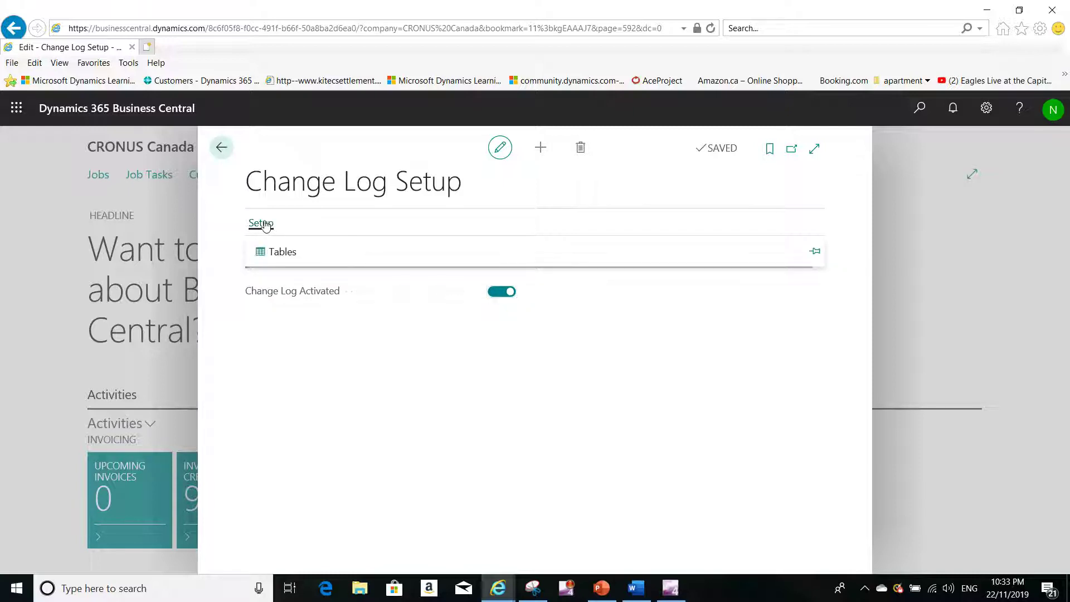
{"action": "left_click", "coordinate": [278, 252]}
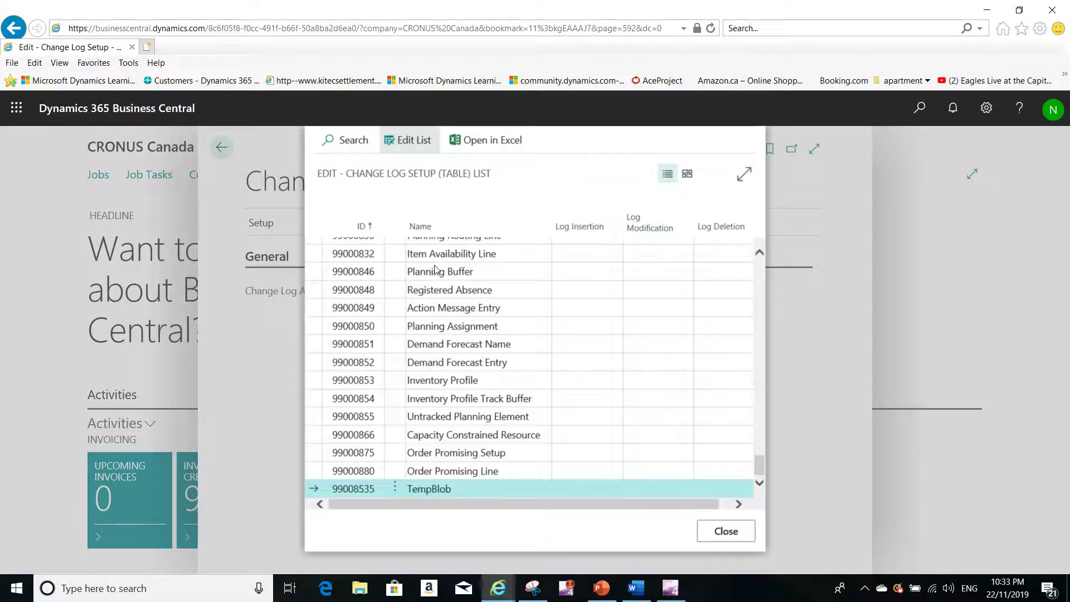
{"action": "left_click", "coordinate": [370, 326]}
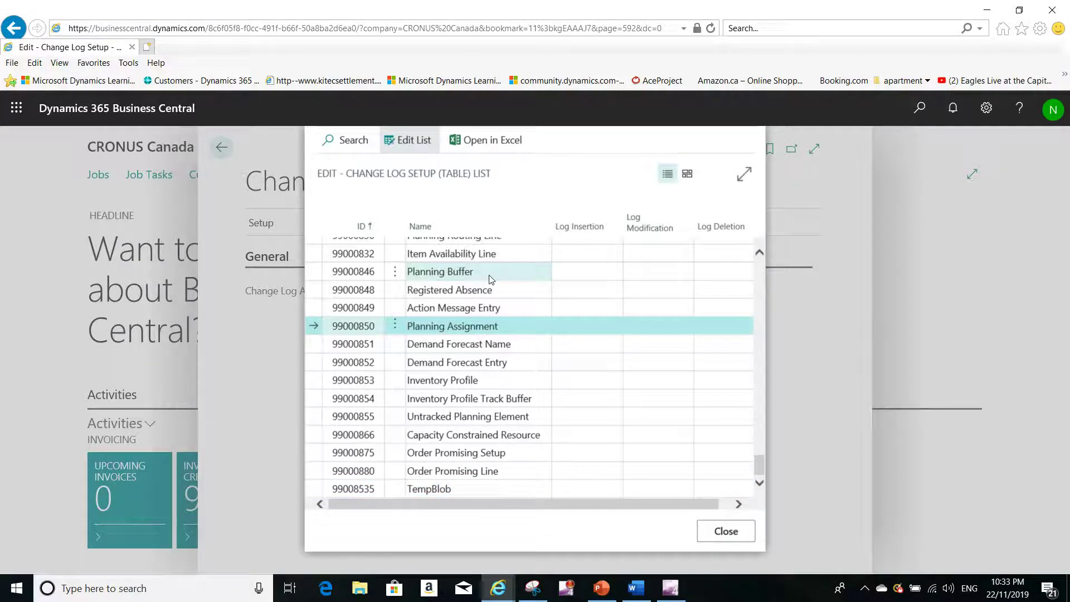
{"action": "key", "text": "ctrl+Home"}
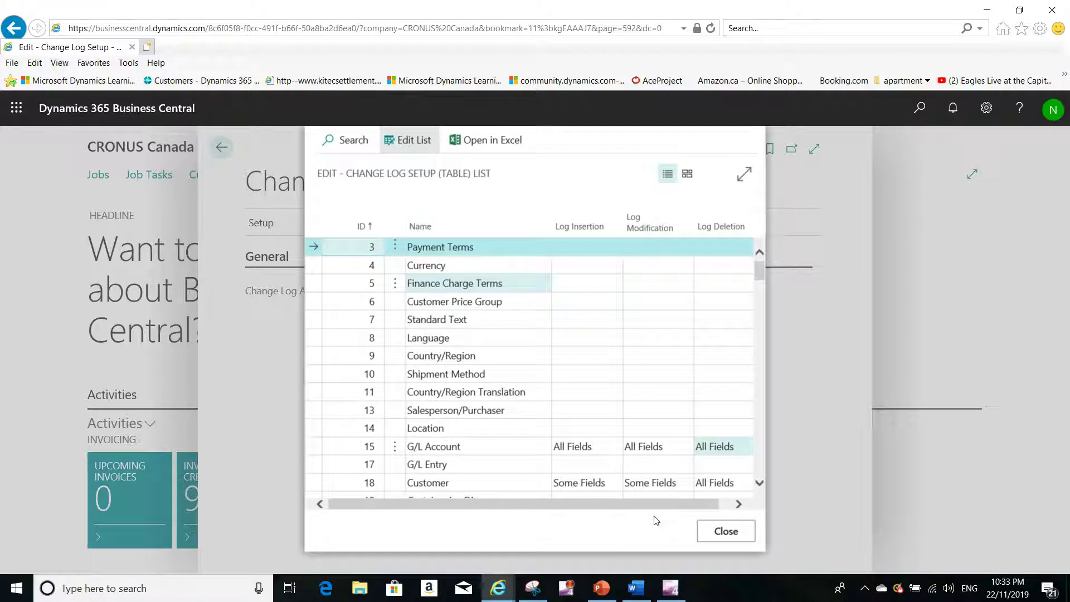
{"action": "scroll", "coordinate": [655, 507], "scroll_direction": "right", "scroll_amount": 2}
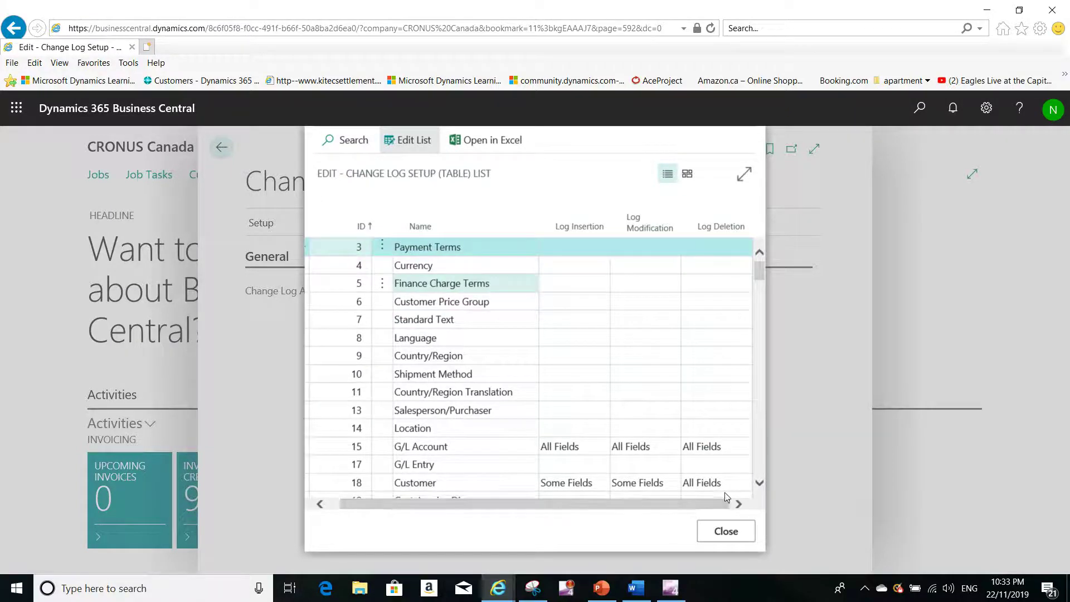
- Set Log Insertion, Log Modification and Log Deletion to All Fields for the Payment Terms table
{"action": "left_click", "coordinate": [580, 249]}
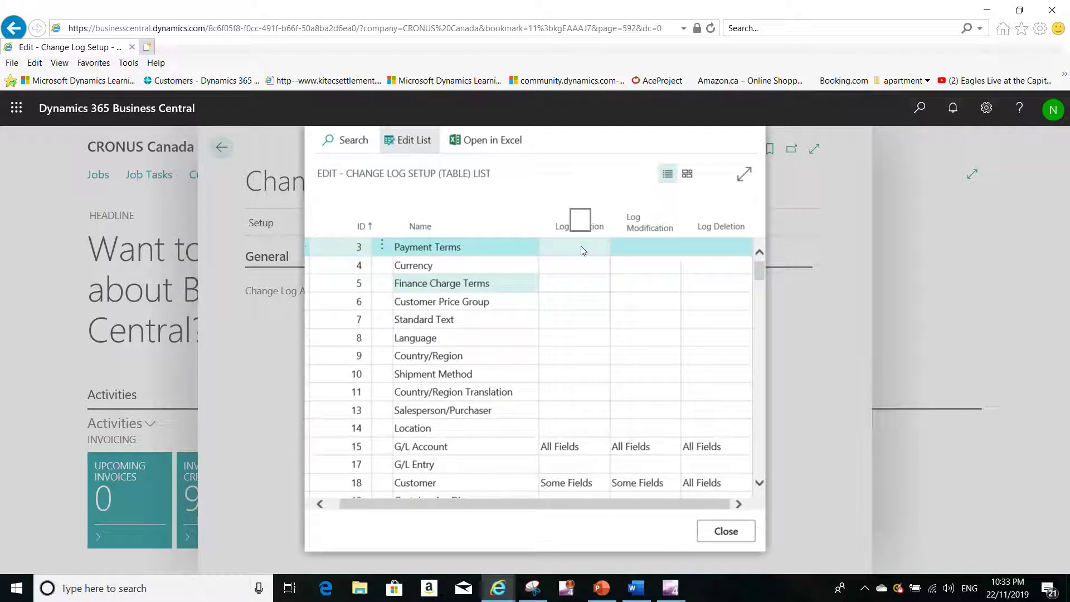
{"action": "left_click", "coordinate": [655, 251]}
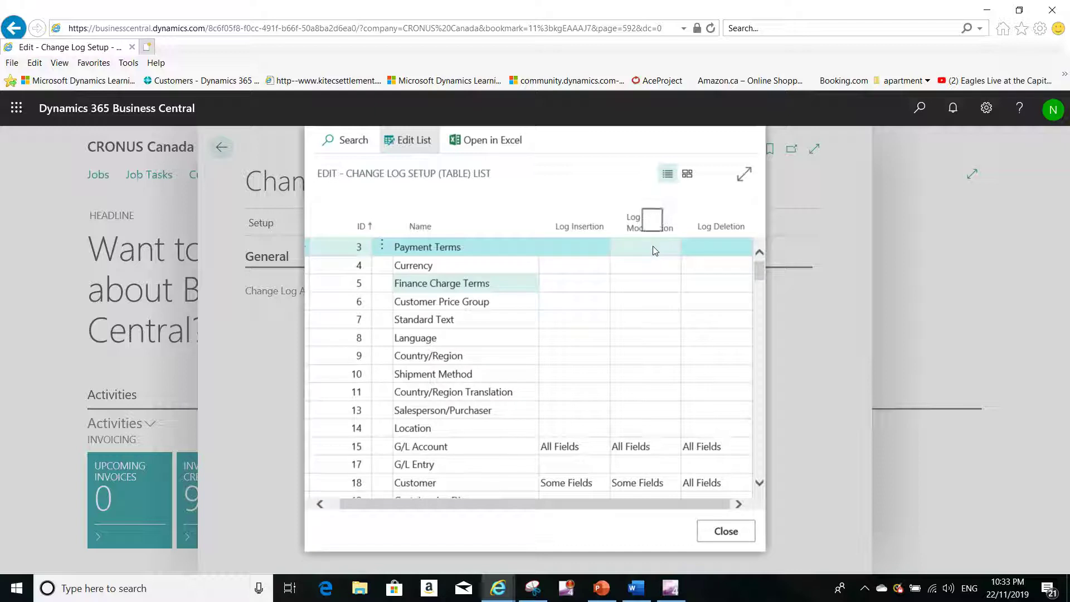
{"action": "left_click", "coordinate": [697, 250]}
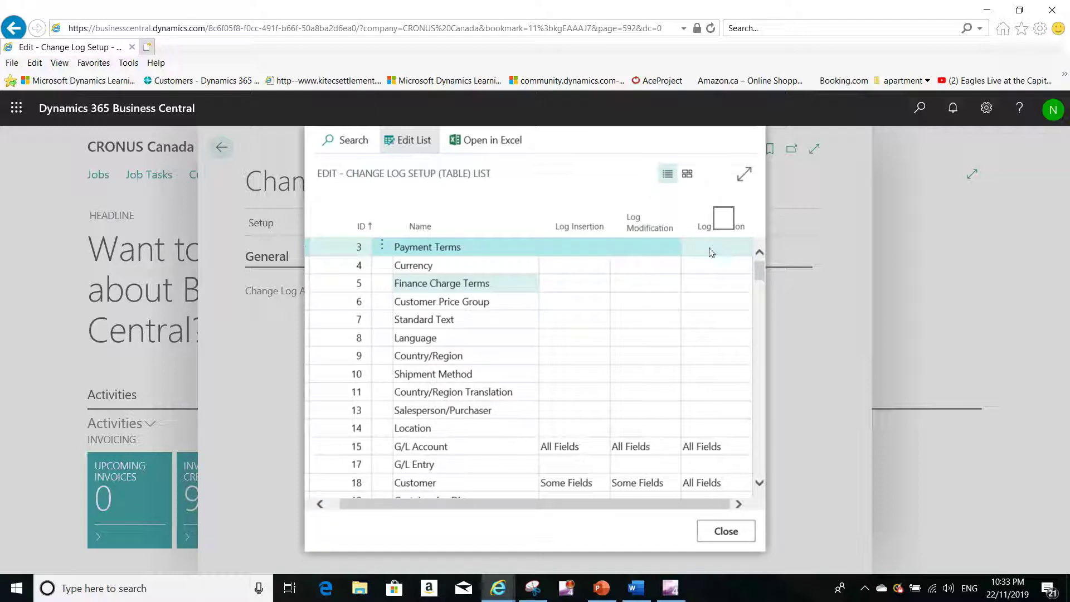
{"action": "left_click", "coordinate": [439, 246]}
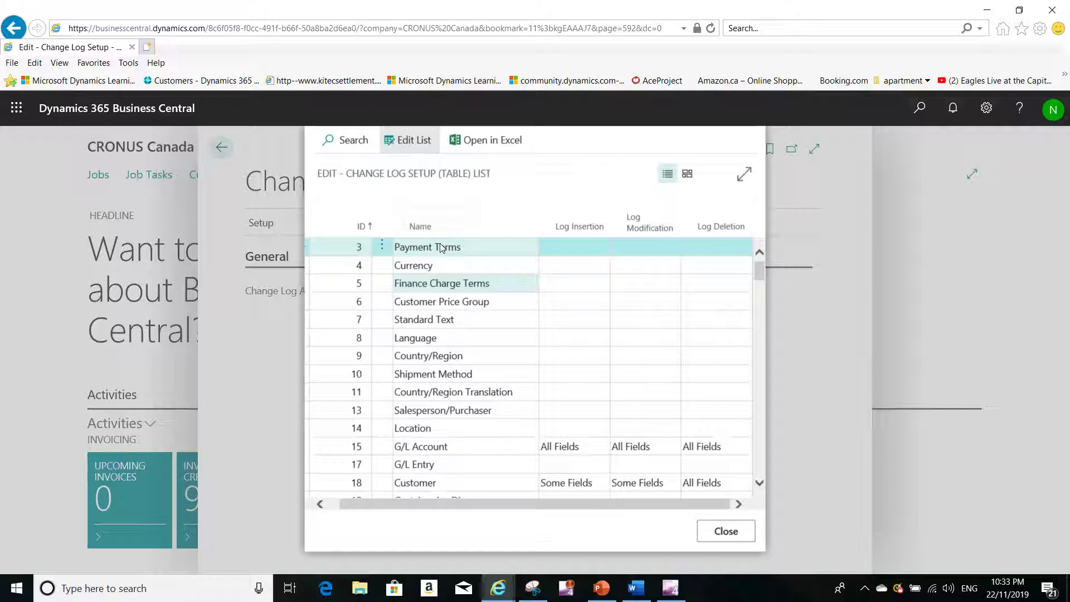
{"action": "left_click", "coordinate": [565, 249]}
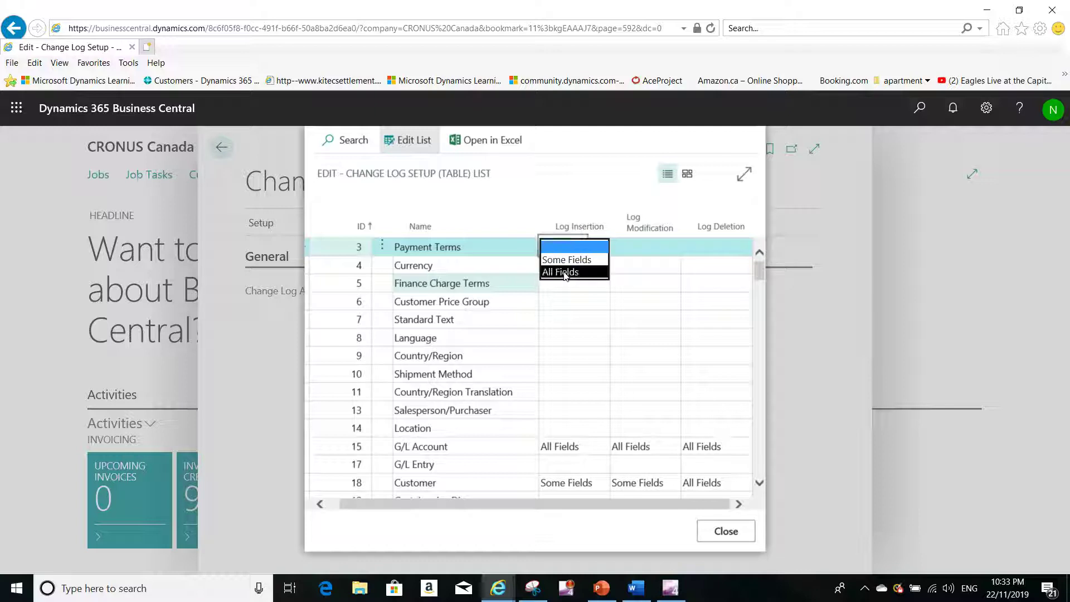
{"action": "left_click", "coordinate": [565, 273]}
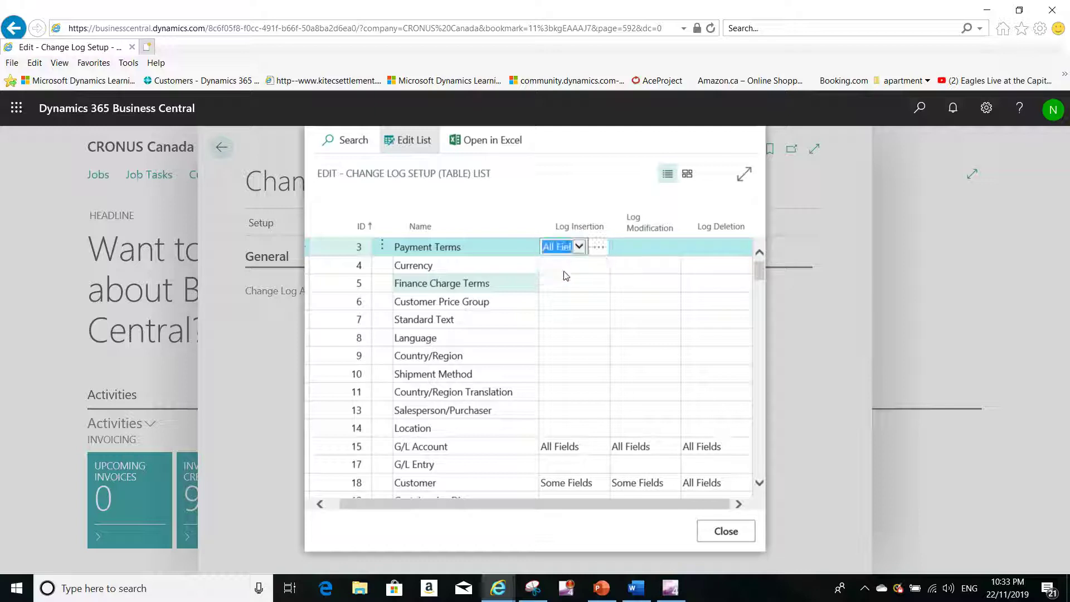
{"action": "left_click", "coordinate": [638, 247]}
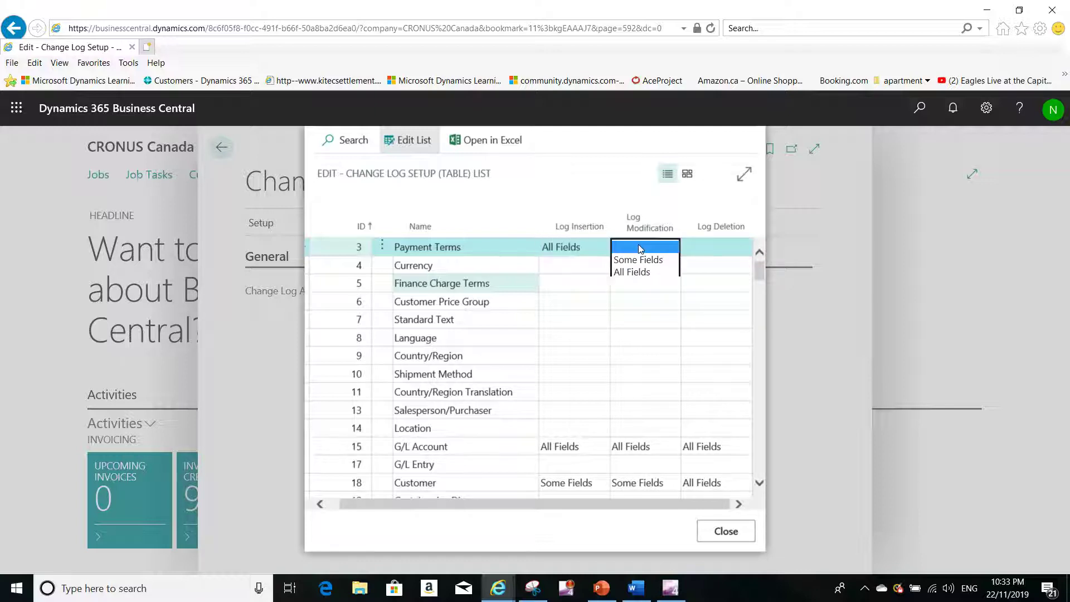
{"action": "left_click", "coordinate": [637, 272]}
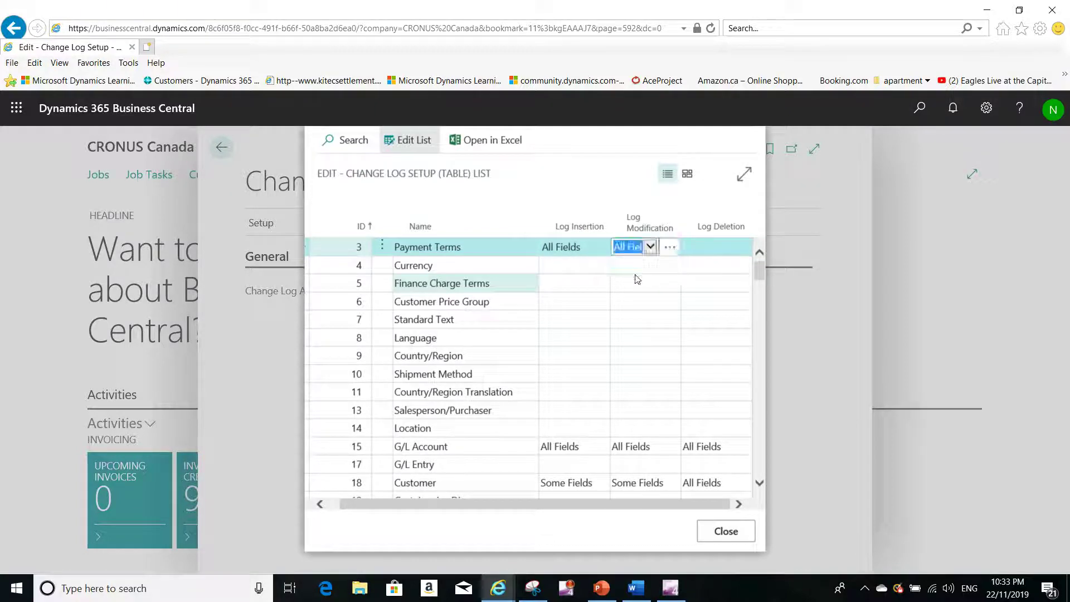
{"action": "left_click", "coordinate": [721, 250]}
{"action": "left_click", "coordinate": [717, 272]}
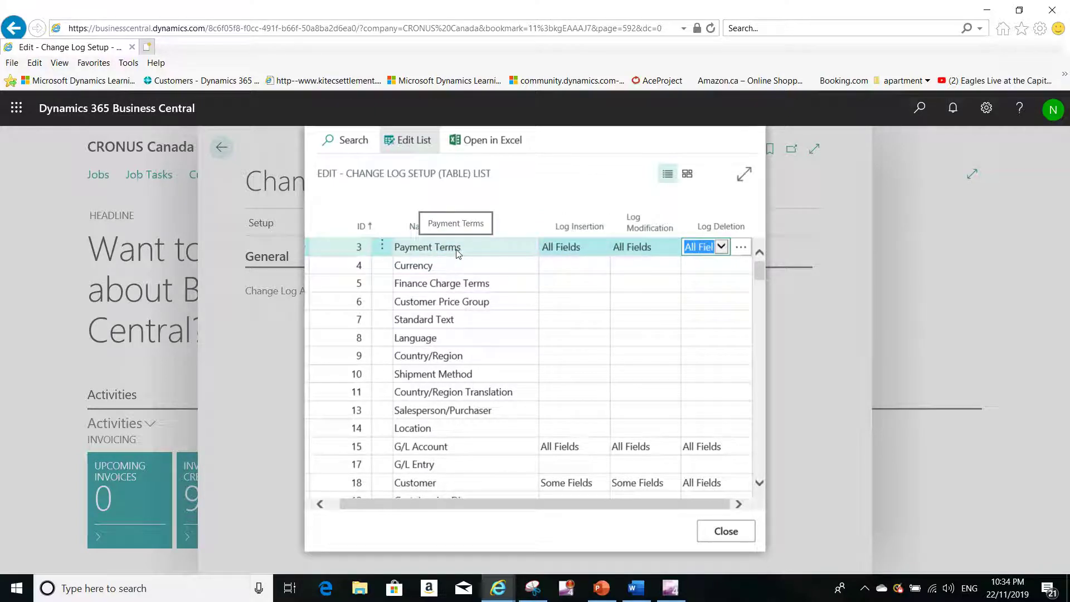
- Set Log Insertion to Some Fields for the Country/Region table
{"action": "mouse_move", "coordinate": [572, 230]}
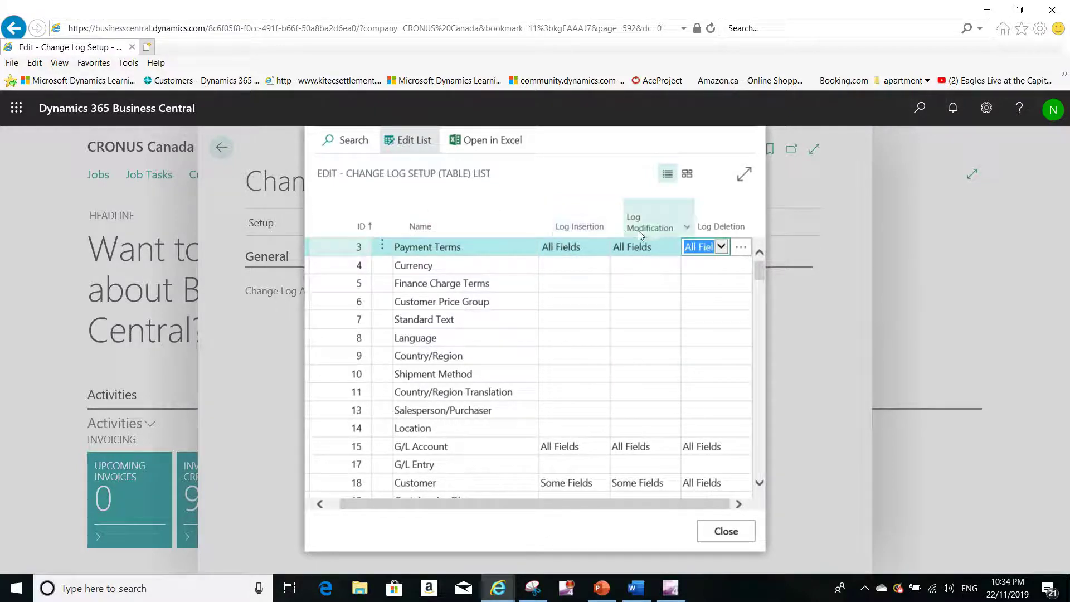
{"action": "mouse_move", "coordinate": [638, 231]}
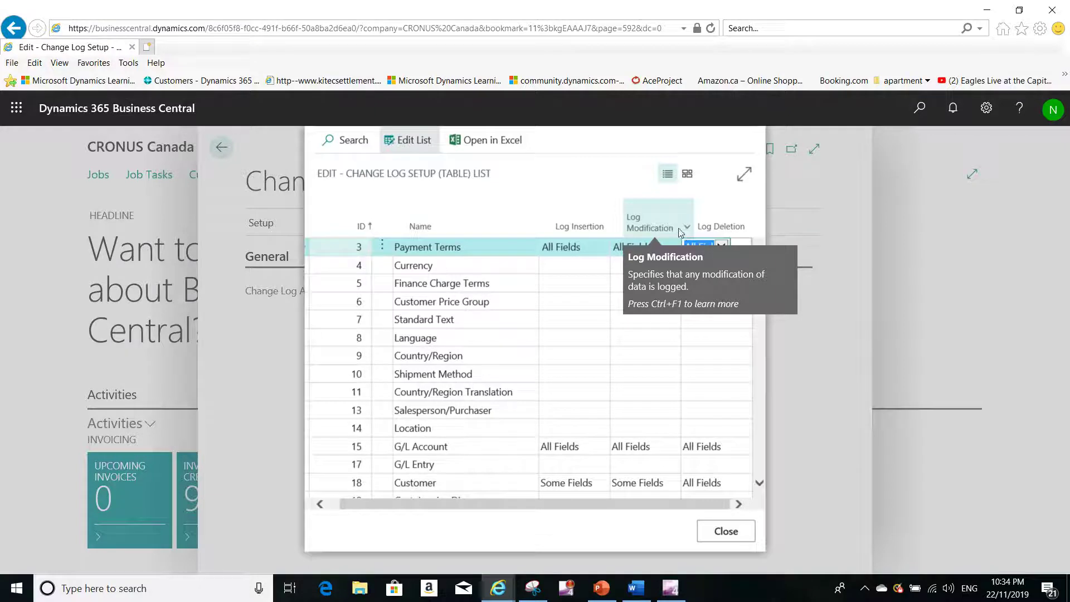
{"action": "mouse_move", "coordinate": [735, 228]}
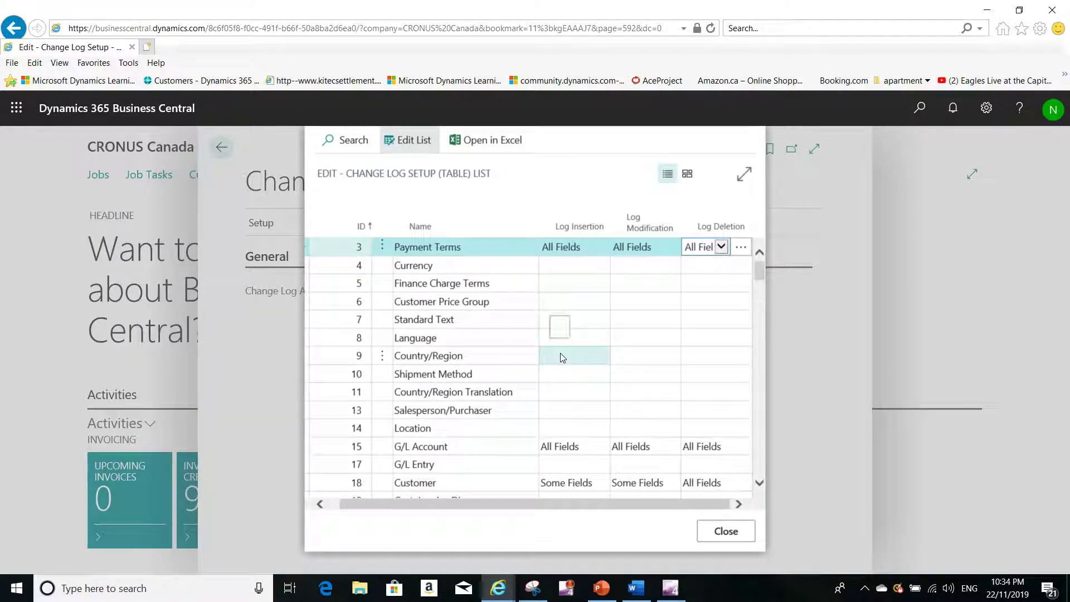
{"action": "left_click", "coordinate": [560, 357]}
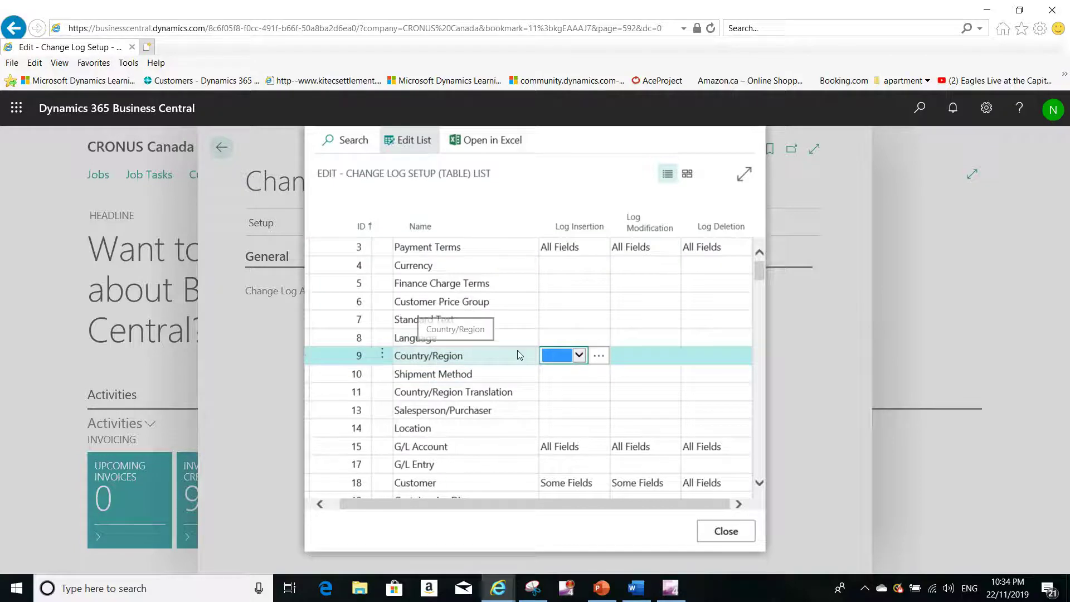
{"action": "left_click", "coordinate": [579, 356]}
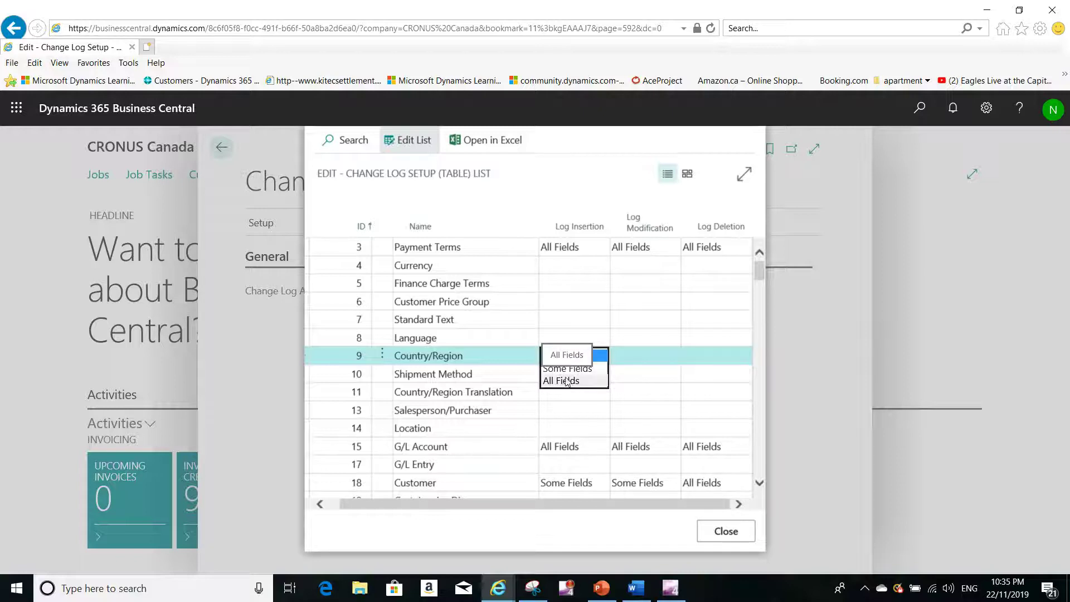
{"action": "left_click", "coordinate": [564, 370]}
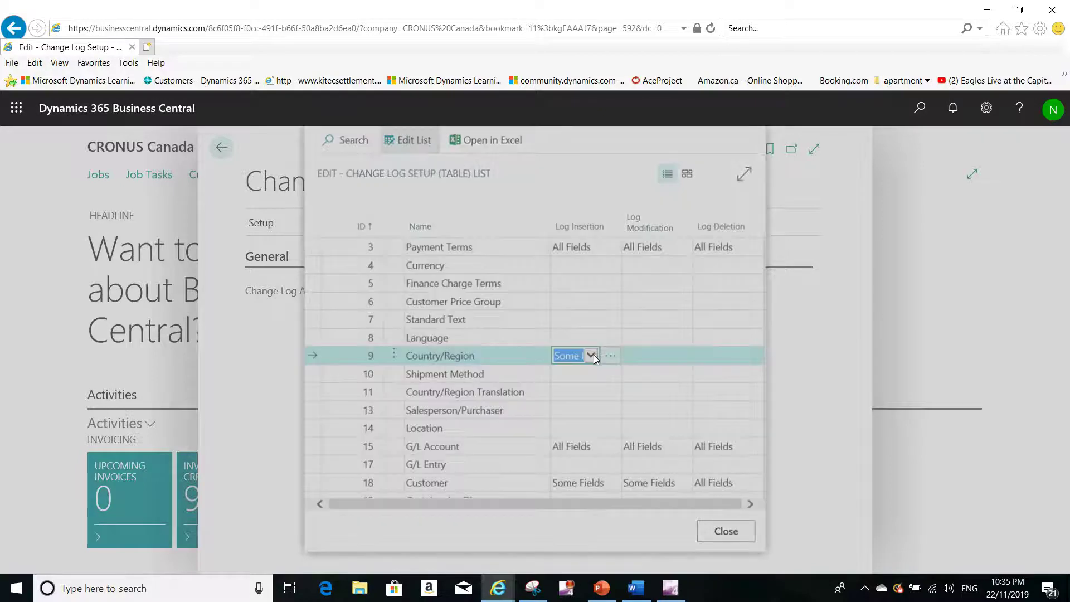
- Enable insertion logging for the Code and Name fields of the Country/Region table and close the field list
{"action": "left_click", "coordinate": [595, 357]}
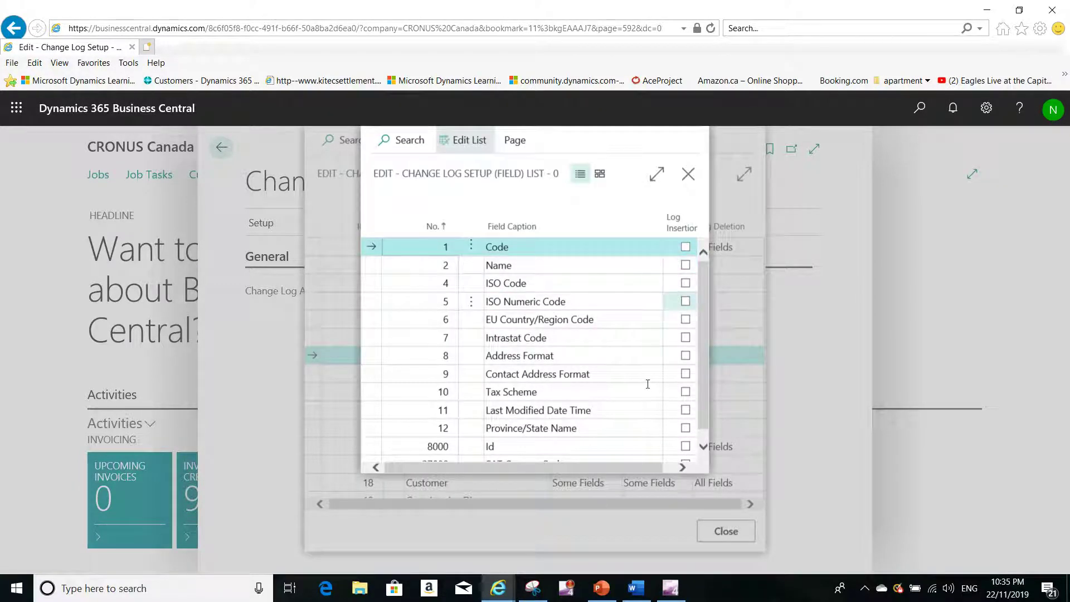
{"action": "left_click_drag", "start_coordinate": [637, 470], "coordinate": [648, 469]}
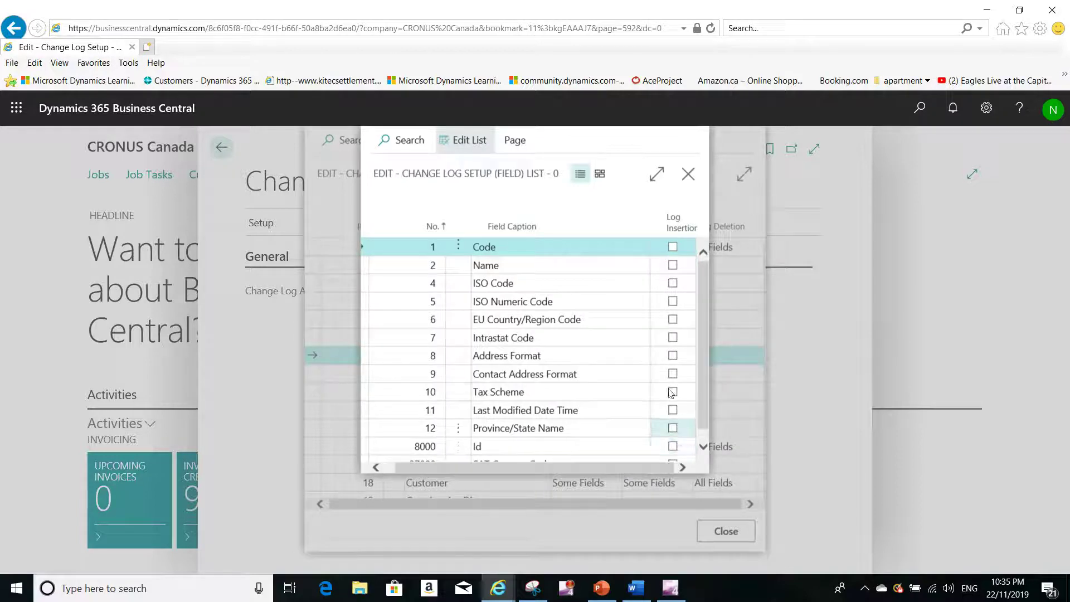
{"action": "left_click", "coordinate": [674, 247]}
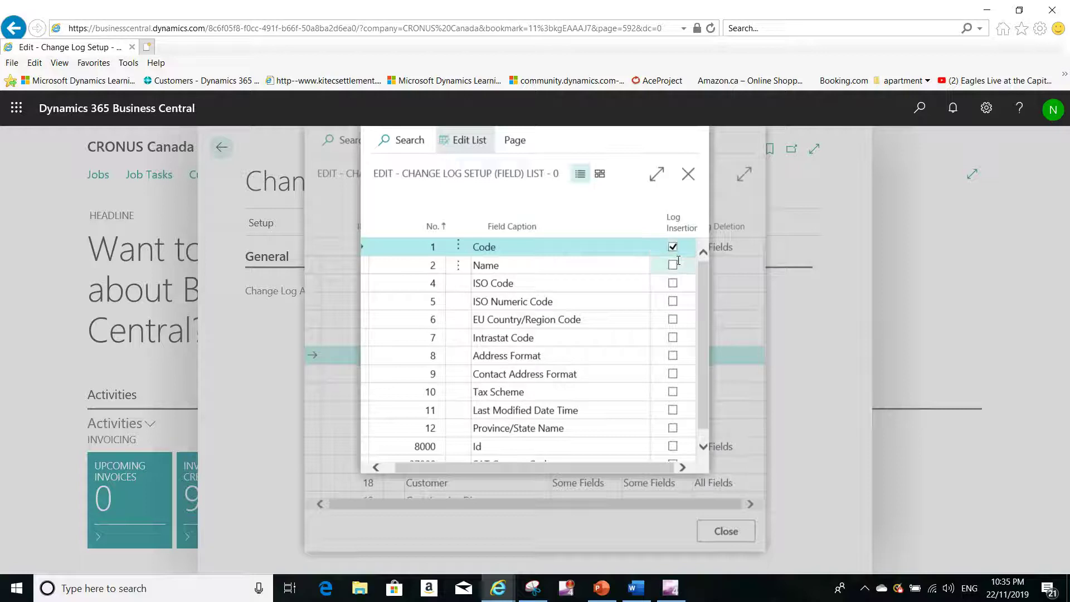
{"action": "left_click", "coordinate": [674, 266]}
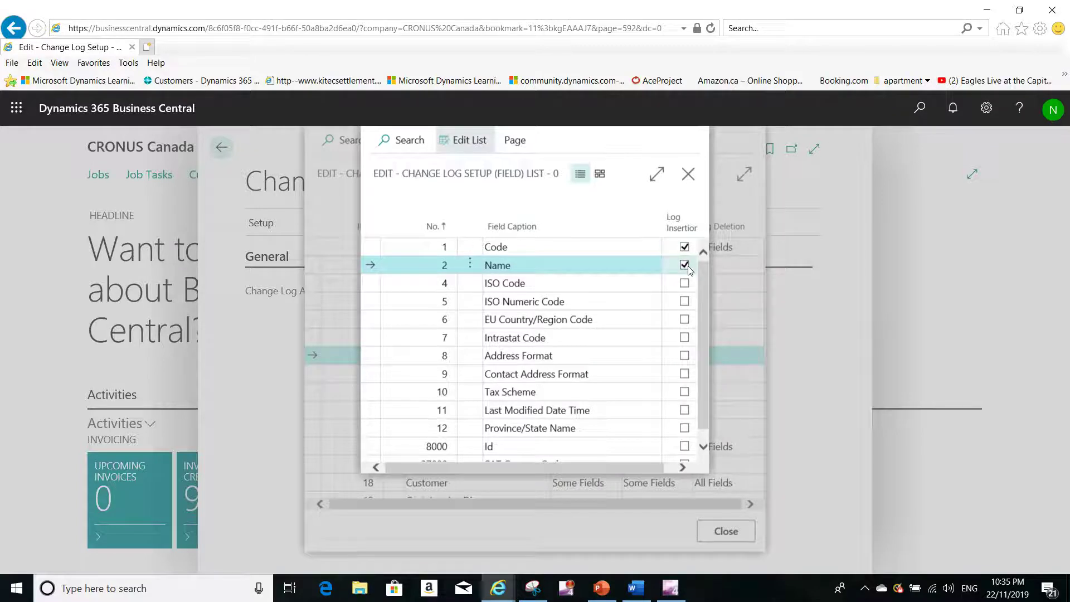
{"action": "key", "text": "Escape"}
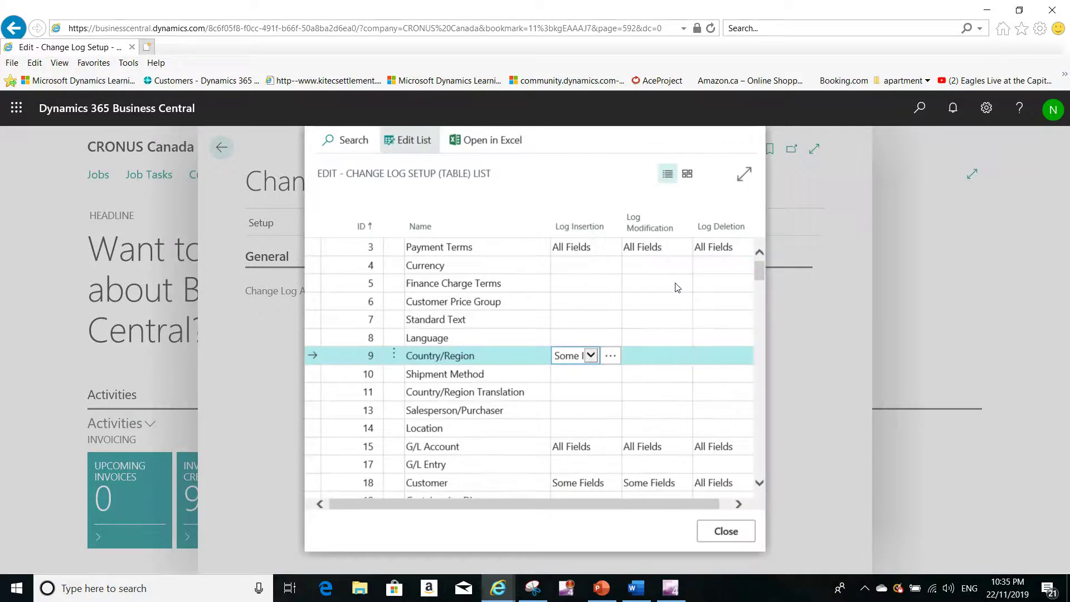
- Set Log Modification to Some Fields for the Country/Region table and open its field list
{"action": "left_click", "coordinate": [653, 363]}
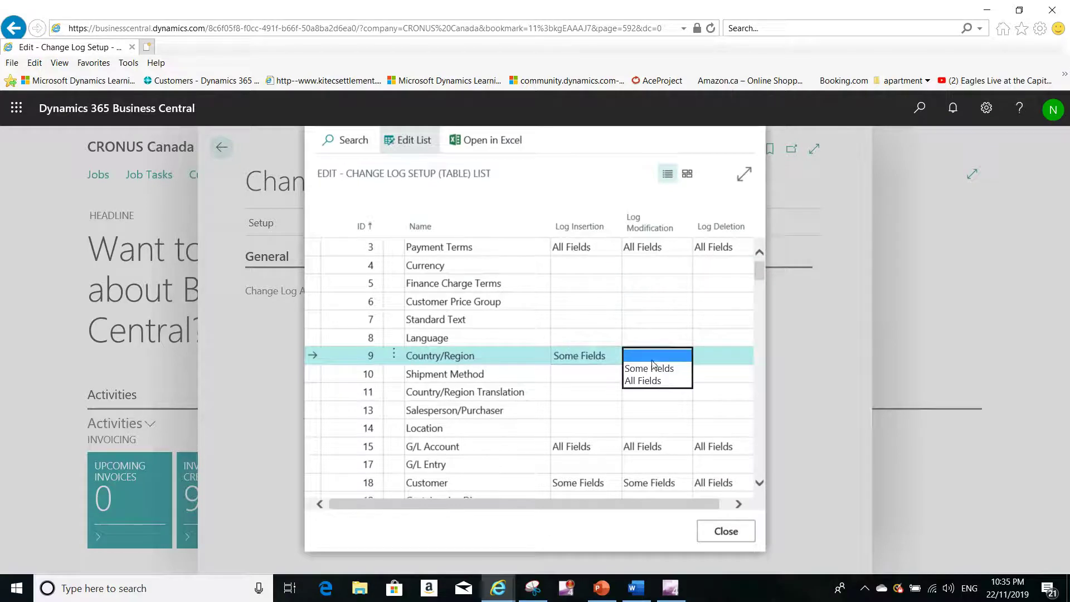
{"action": "left_click", "coordinate": [650, 369]}
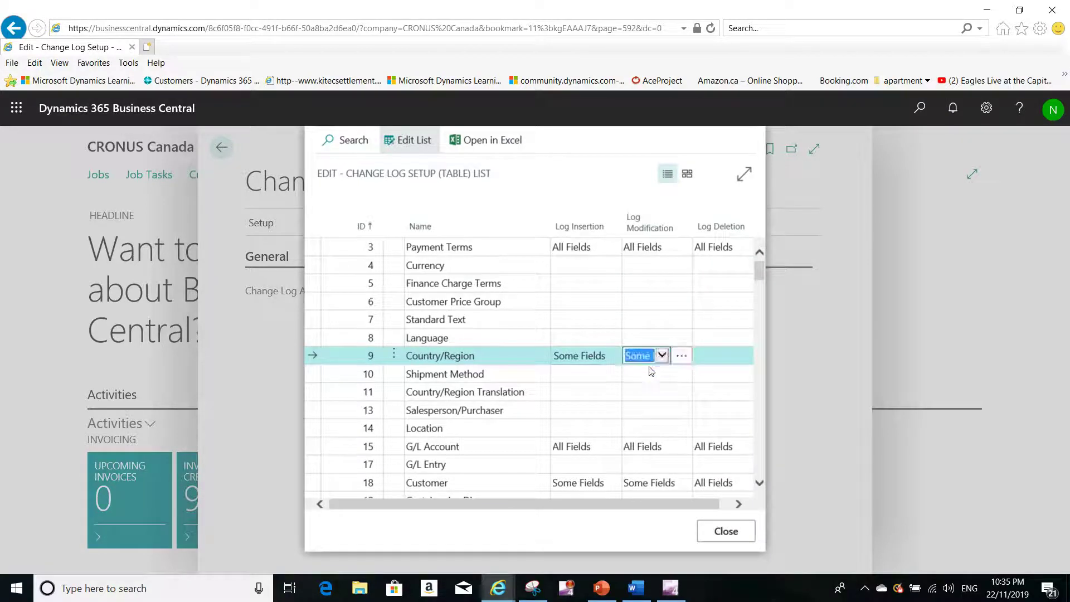
{"action": "left_click", "coordinate": [682, 357]}
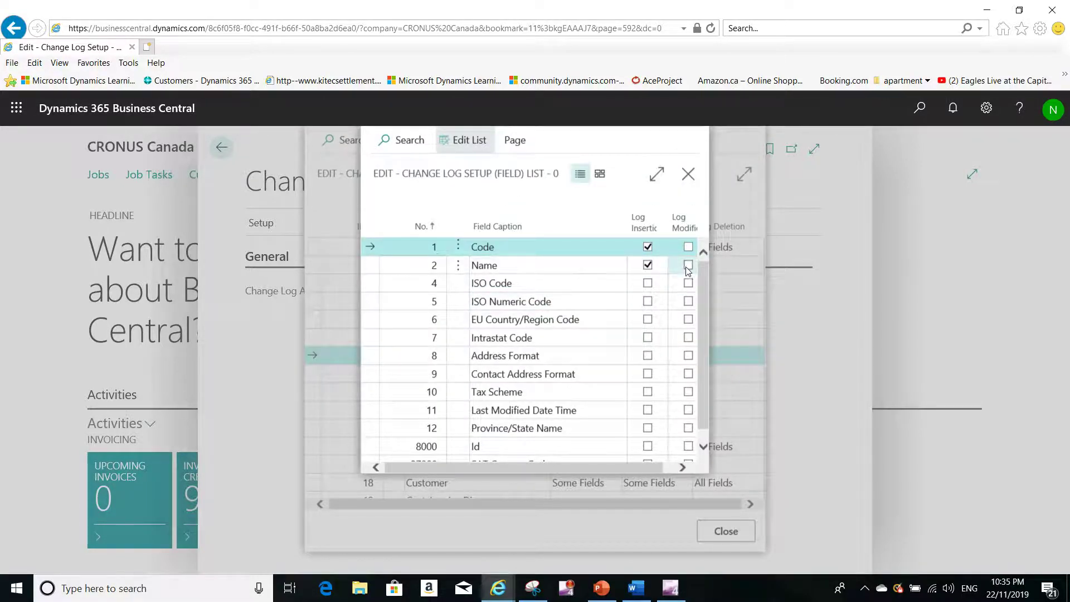
- Enable modification logging for the ISO Code, ISO Numeric Code and EU Country/Region Code fields and close the field list
{"action": "left_click", "coordinate": [690, 302]}
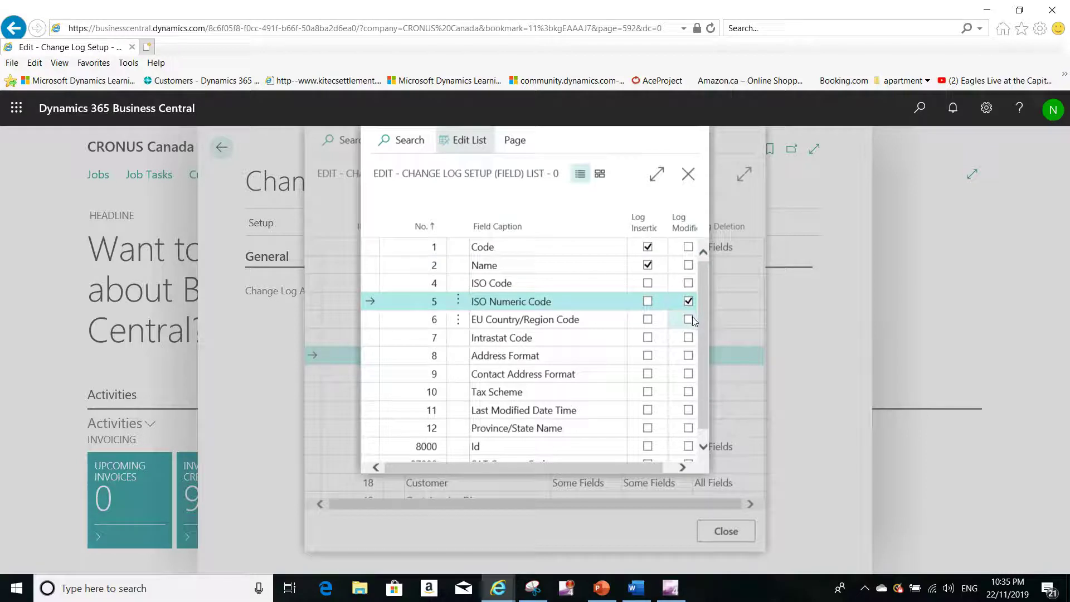
{"action": "left_click", "coordinate": [691, 319]}
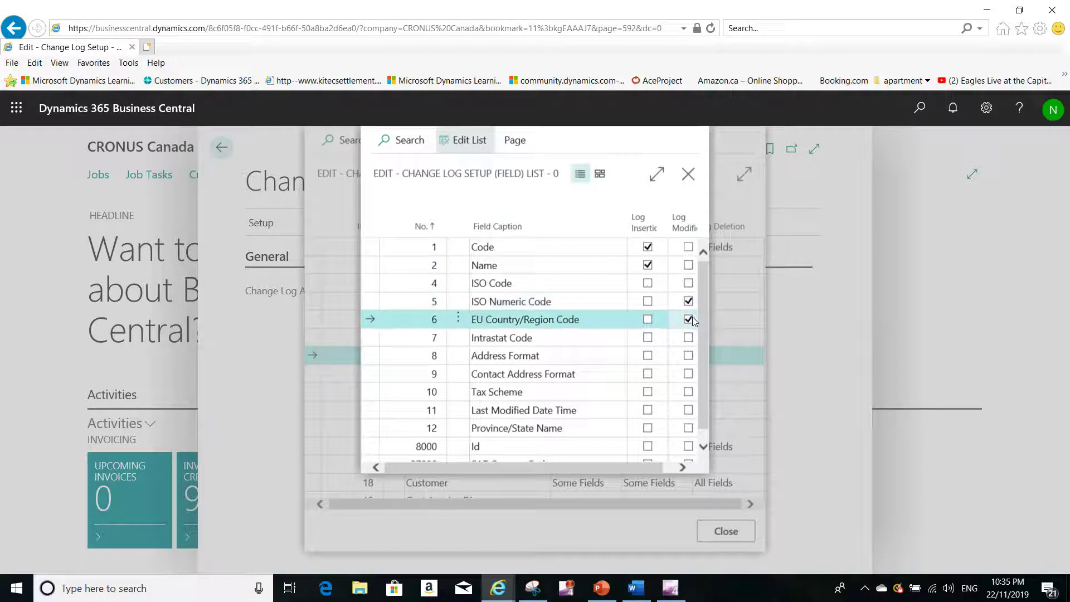
{"action": "left_click", "coordinate": [689, 284]}
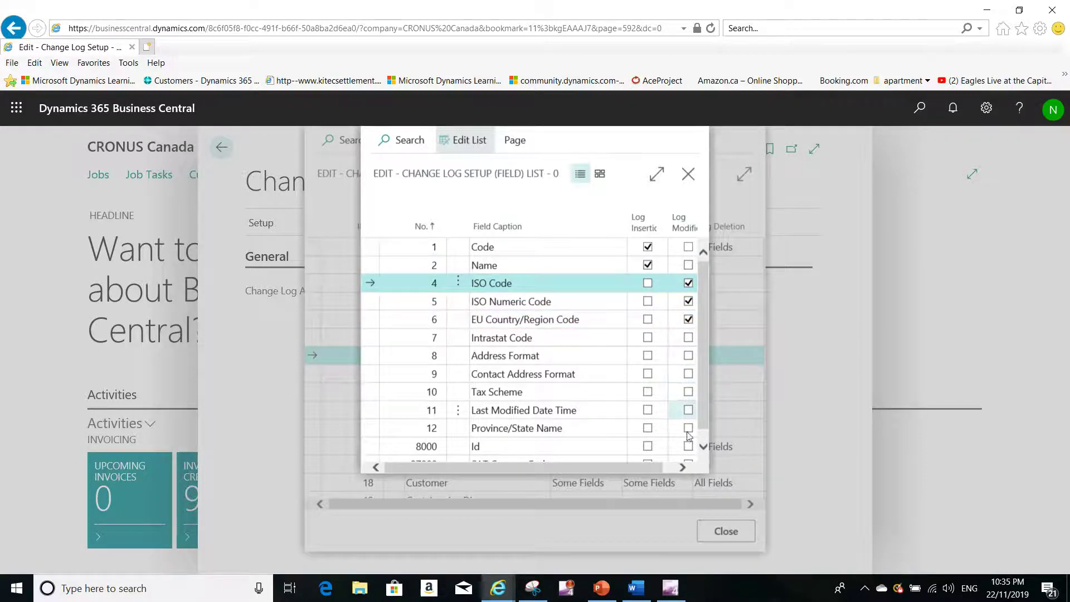
{"action": "key", "text": "Escape"}
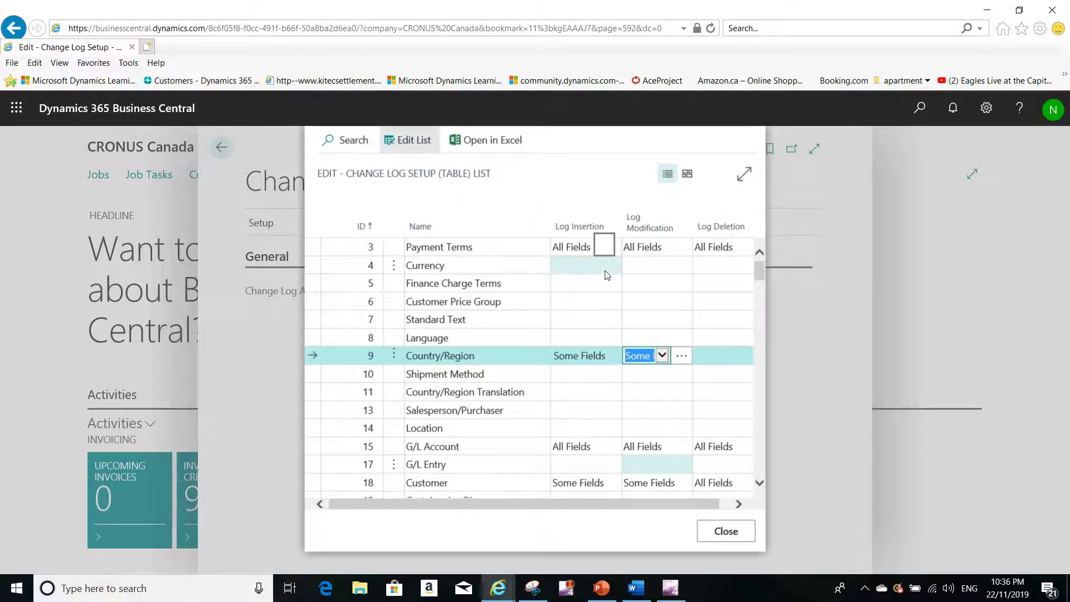
{"action": "mouse_move", "coordinate": [601, 240]}
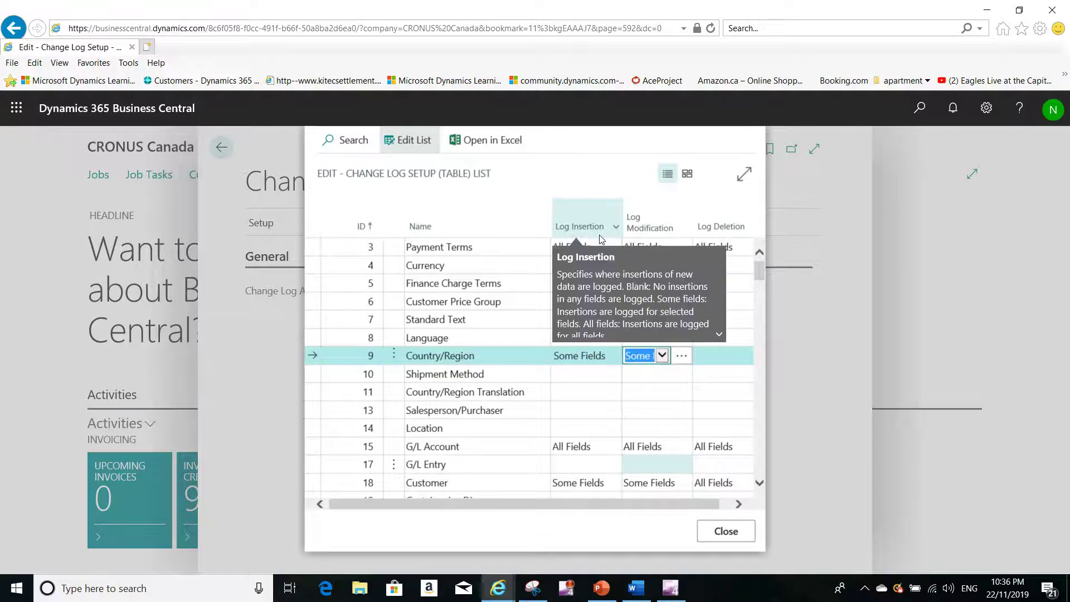
{"action": "mouse_move", "coordinate": [644, 229]}
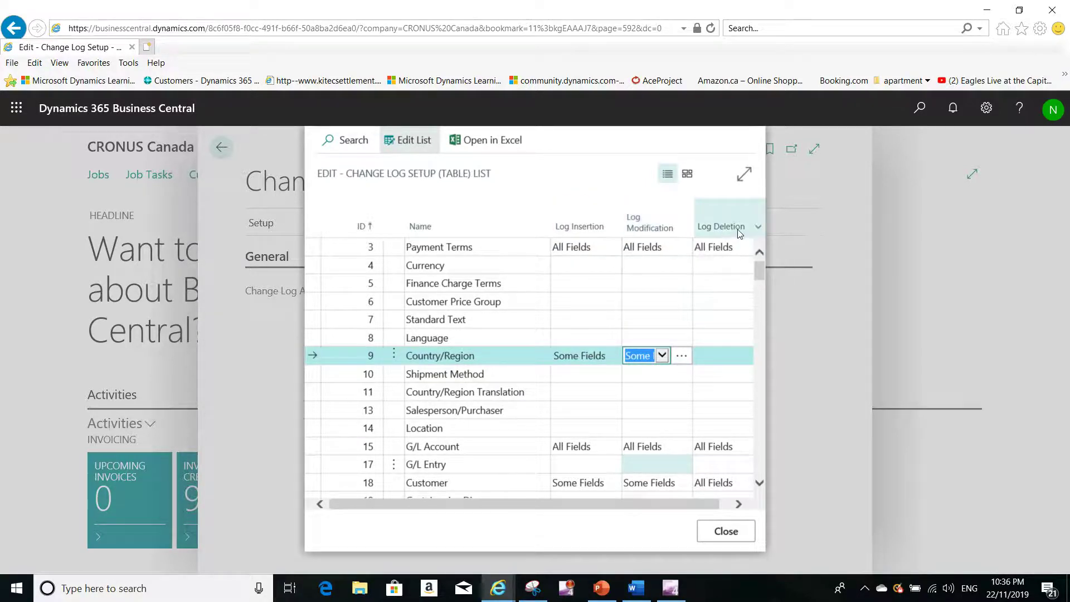
{"action": "mouse_move", "coordinate": [740, 233]}
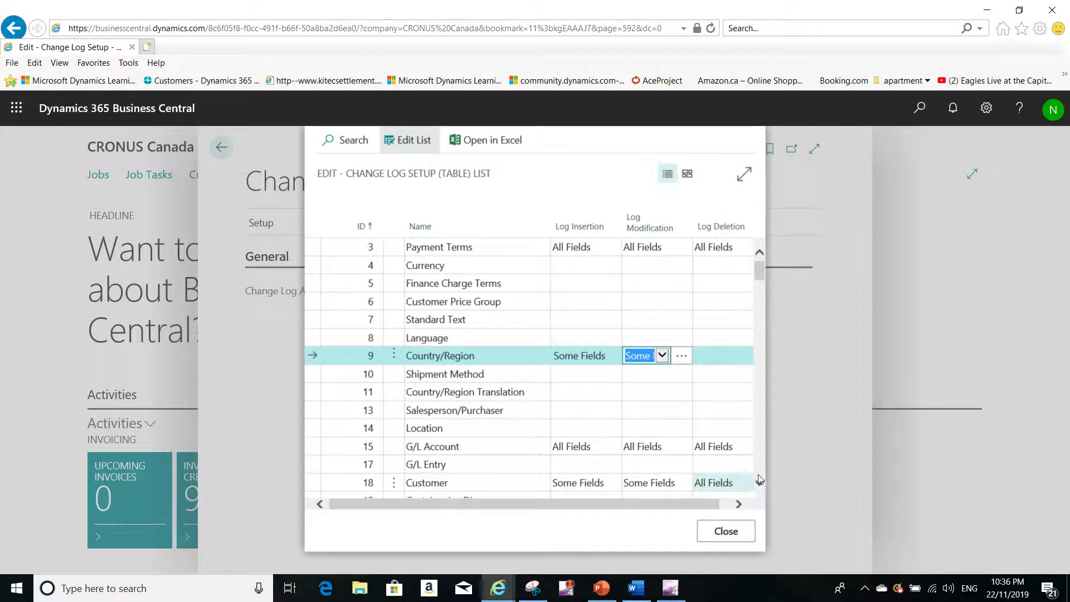
- Set Log Insertion and Log Modification to All Fields for the Item table, choosing the blank option for Log Deletion
{"action": "scroll", "coordinate": [758, 481], "scroll_direction": "down", "scroll_amount": 5}
{"action": "scroll", "coordinate": [759, 482], "scroll_direction": "down", "scroll_amount": 1}
{"action": "left_click", "coordinate": [437, 365]}
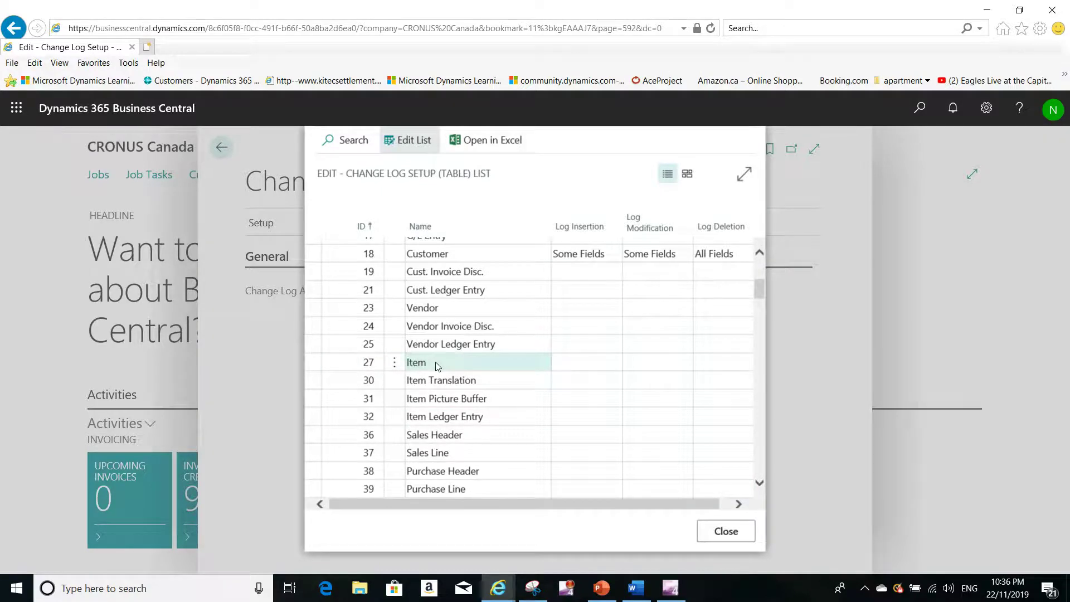
{"action": "left_click", "coordinate": [566, 363]}
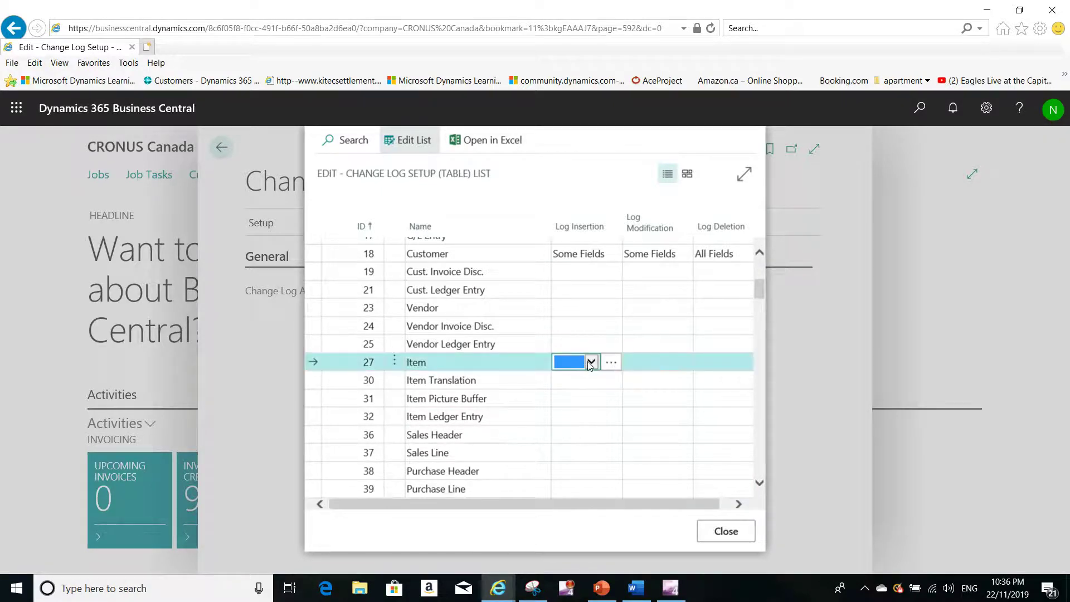
{"action": "left_click", "coordinate": [590, 361]}
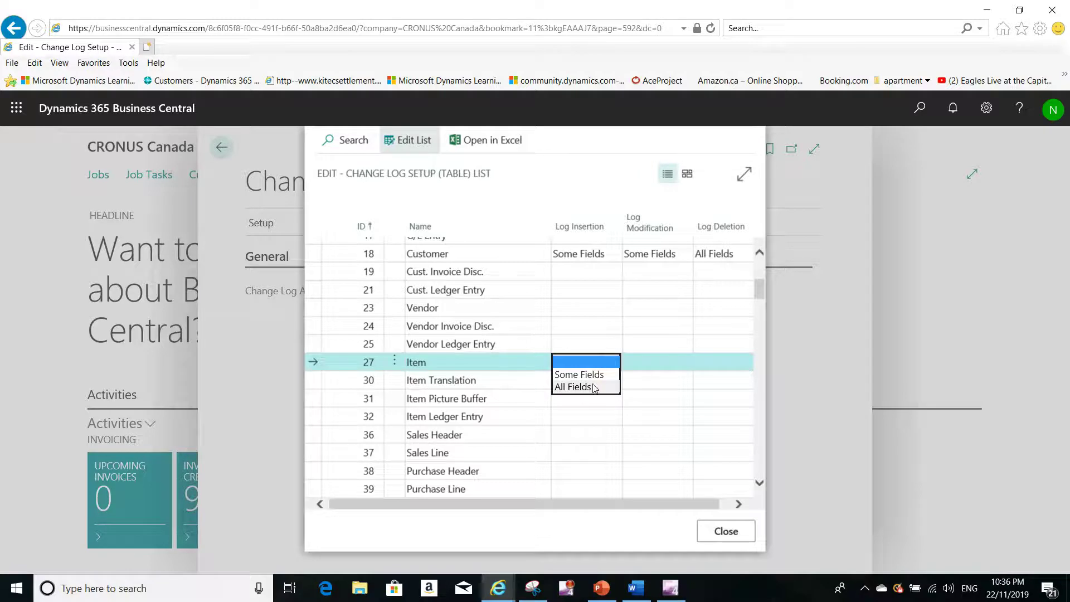
{"action": "left_click", "coordinate": [594, 389]}
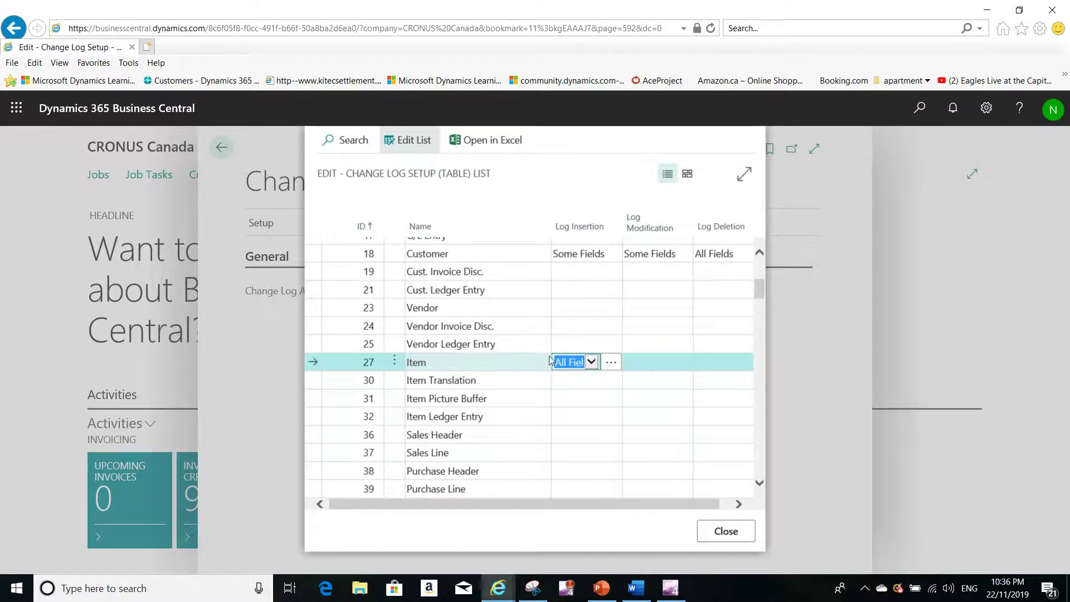
{"action": "left_click", "coordinate": [649, 359]}
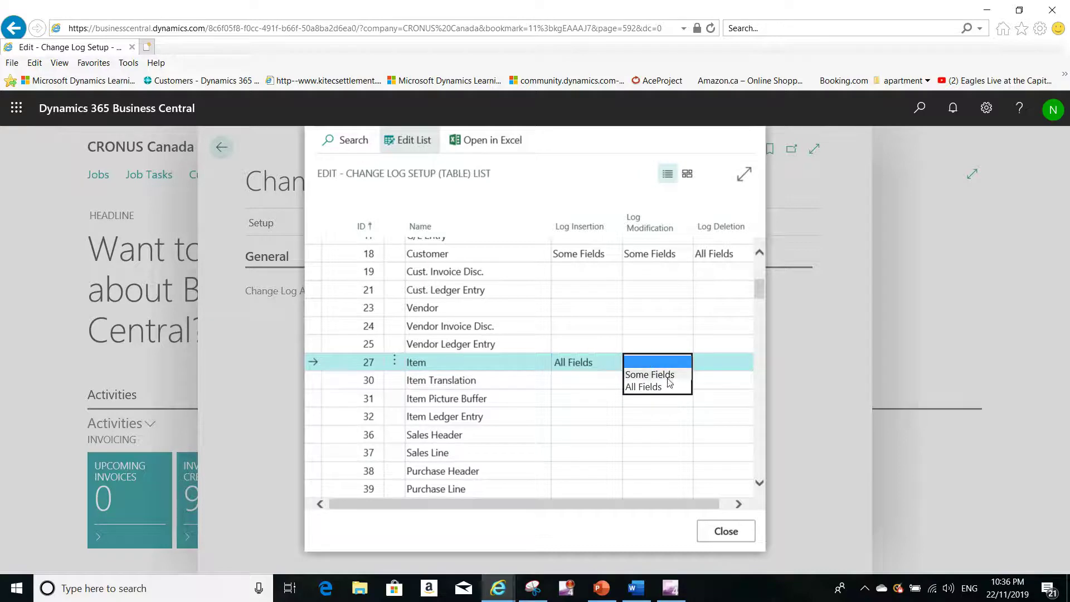
{"action": "left_click", "coordinate": [668, 387]}
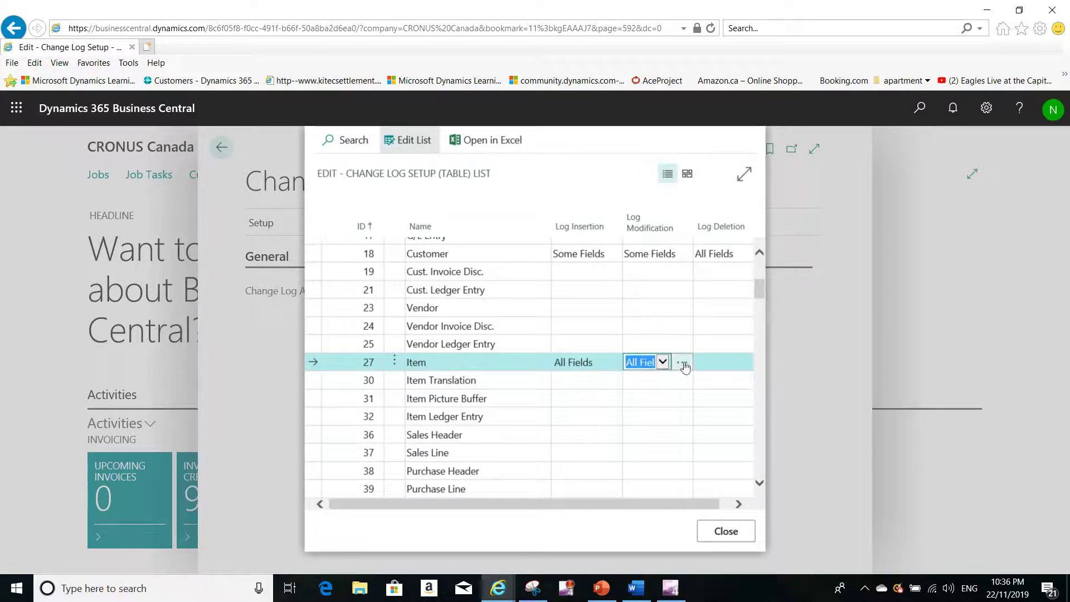
{"action": "left_click", "coordinate": [720, 363]}
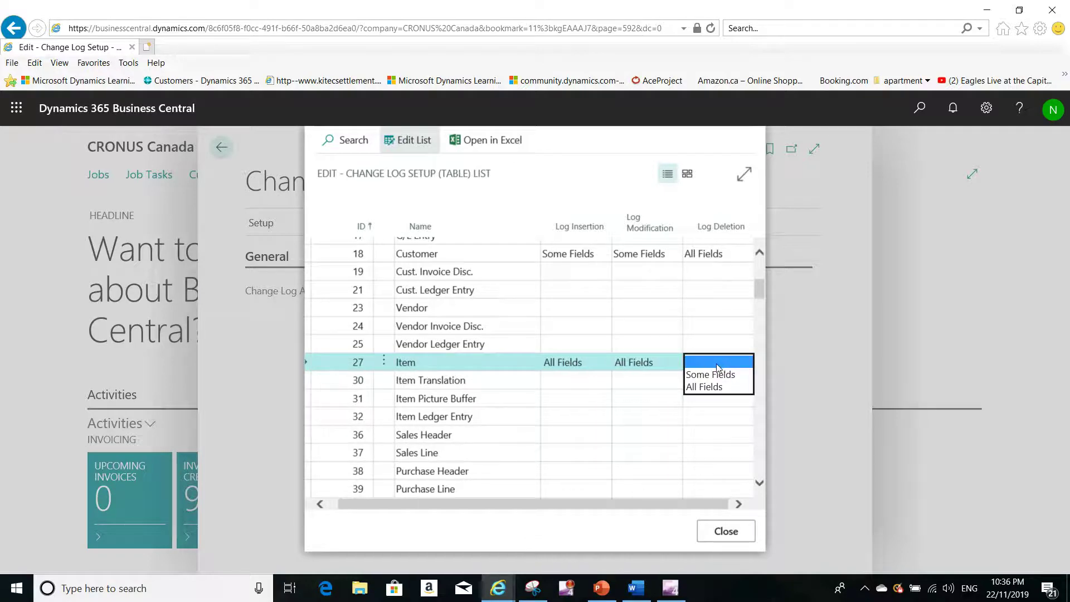
{"action": "left_click", "coordinate": [716, 363]}
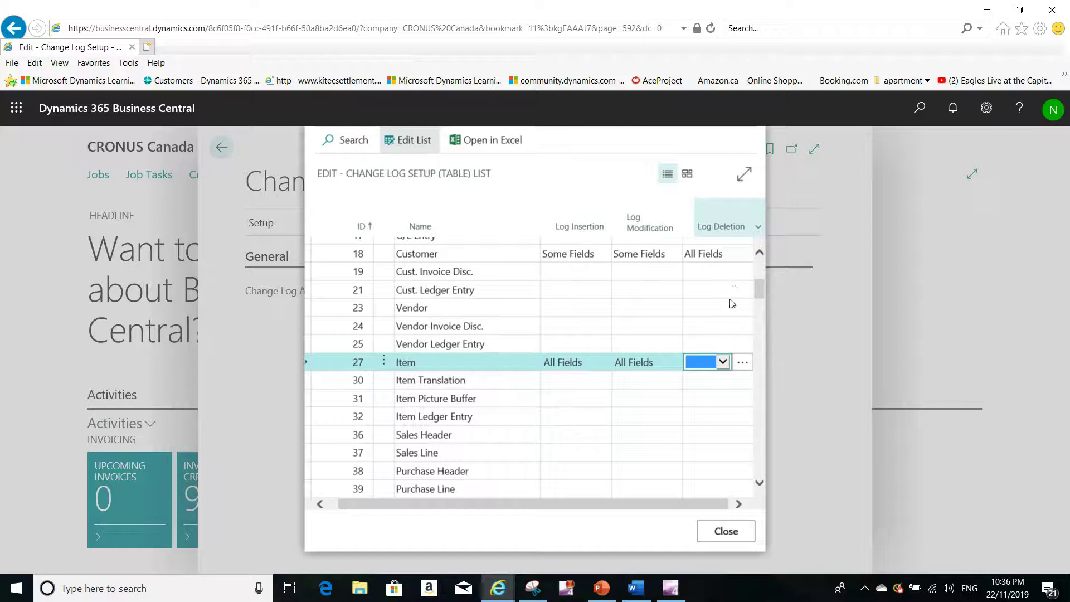
{"action": "left_click", "coordinate": [691, 342]}
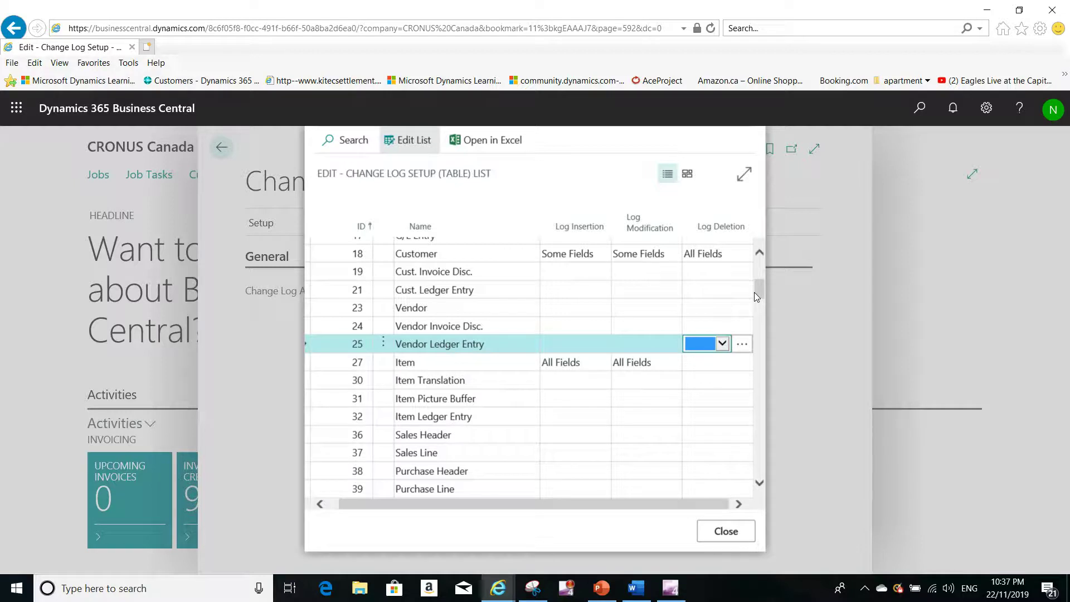
- Close the change log table list and the Change Log Setup page to return to the home page
{"action": "left_click", "coordinate": [725, 535]}
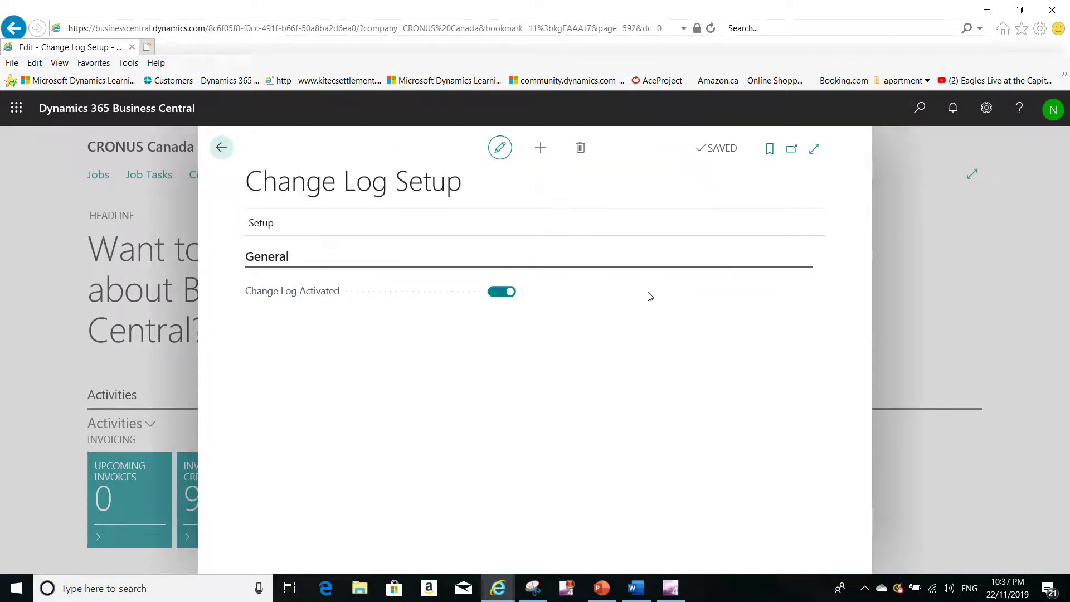
{"action": "key", "text": "Escape"}
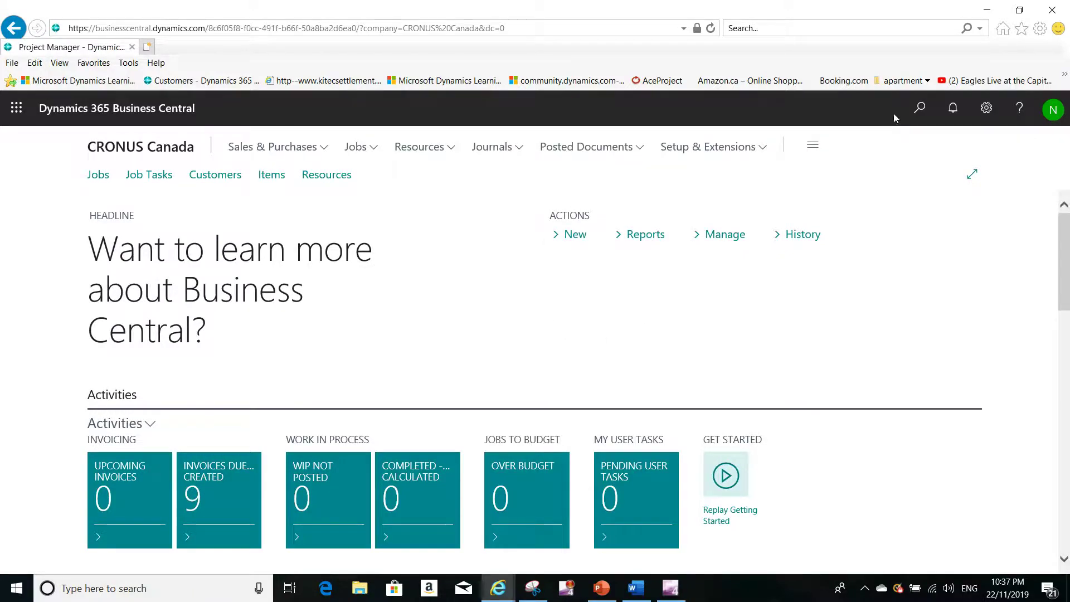
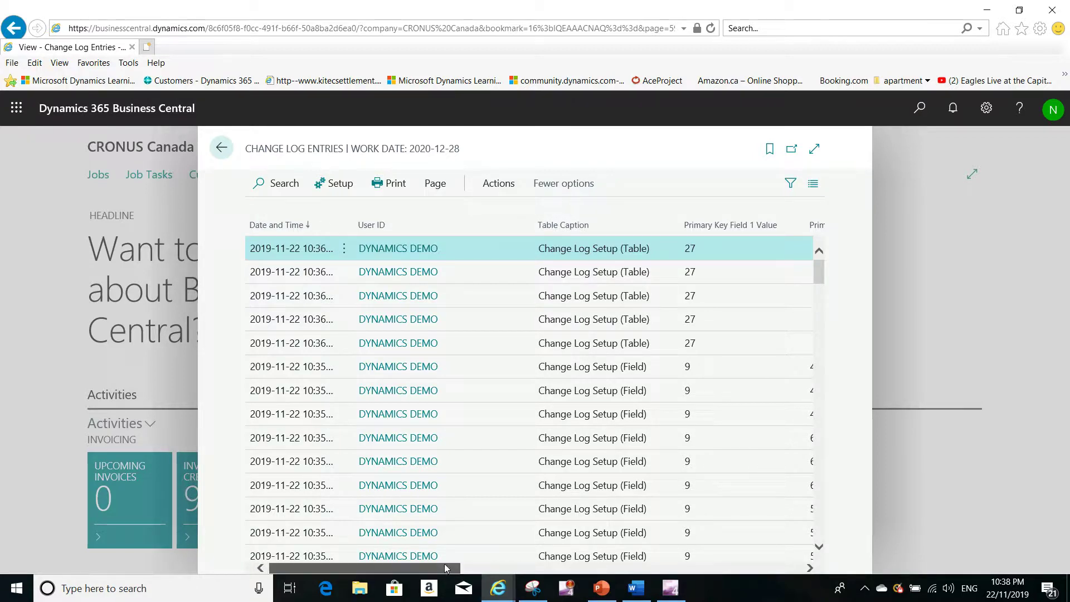
- Review the type of change and the old and new values in the change log entries and switch to the PowerPoint presentation
{"action": "left_click_drag", "start_coordinate": [445, 568], "coordinate": [676, 553]}
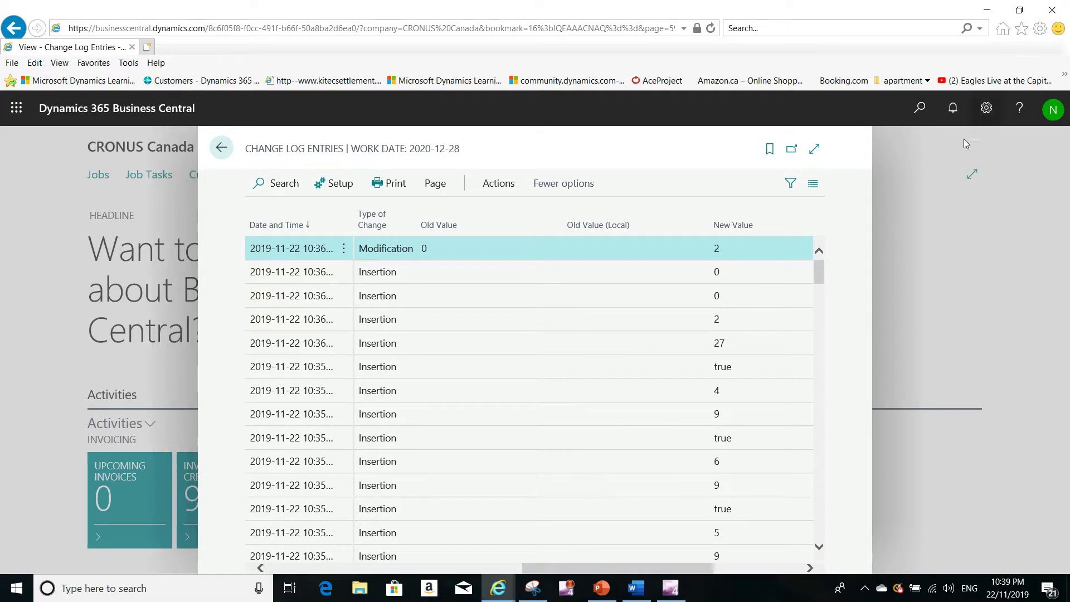
{"action": "left_click", "coordinate": [912, 171]}
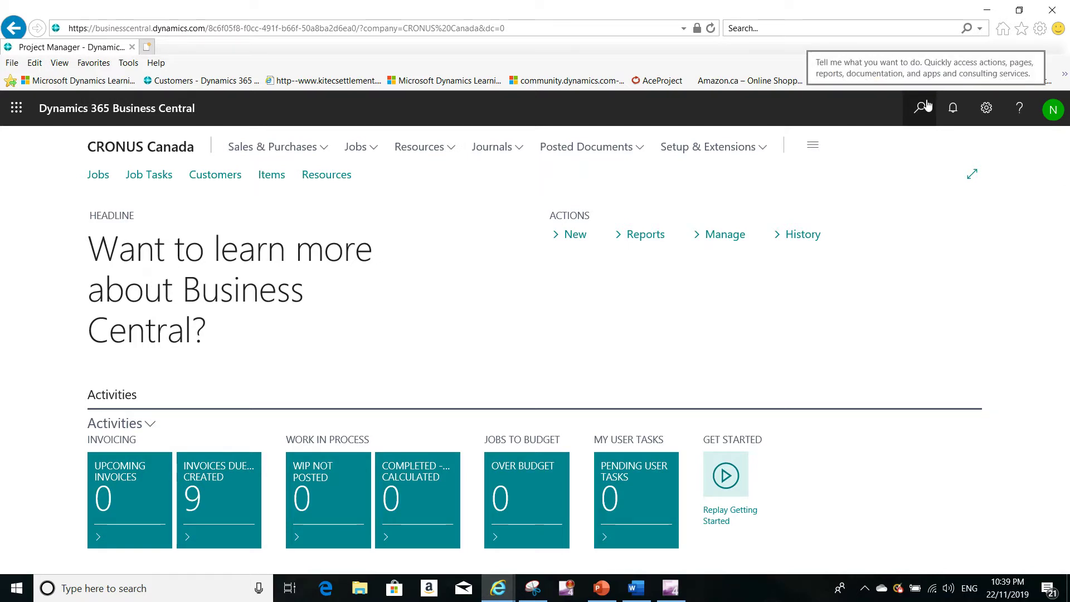
{"action": "left_click", "coordinate": [601, 588]}
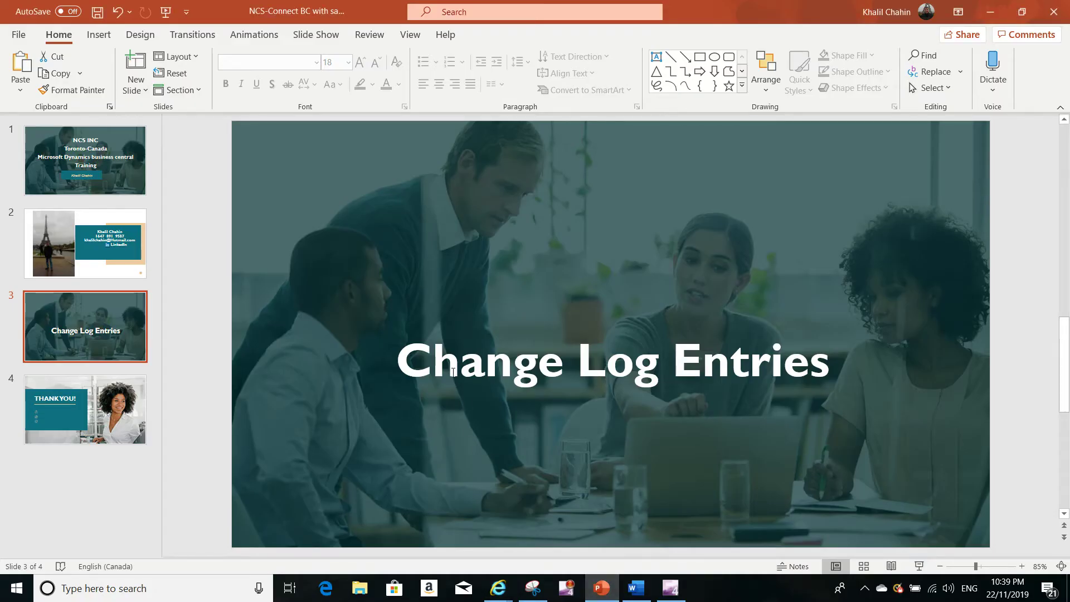